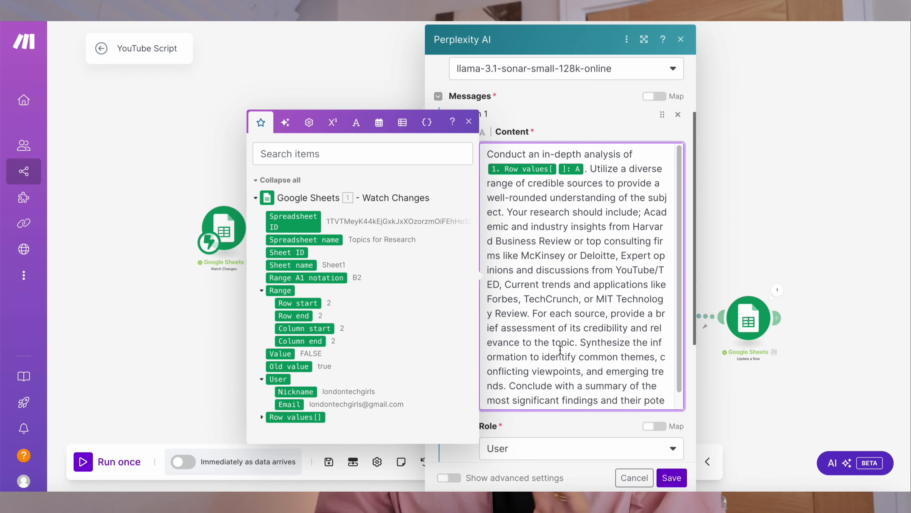
- Review the first Perplexity AI module's prompt content and message role options, then close the module without changes
{"action": "scroll", "coordinate": [561, 349], "scroll_direction": "down", "scroll_amount": 1}
{"action": "scroll", "coordinate": [570, 273], "scroll_direction": "down", "scroll_amount": 5}
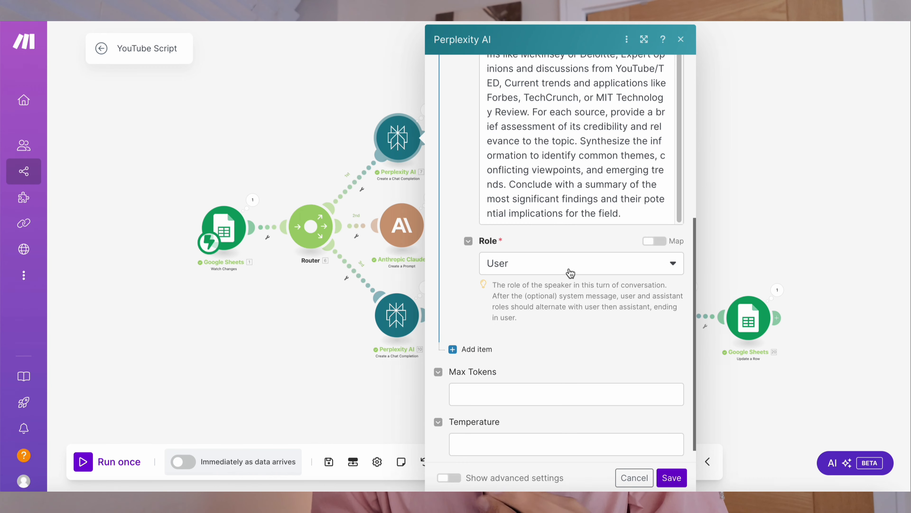
{"action": "left_click", "coordinate": [571, 273]}
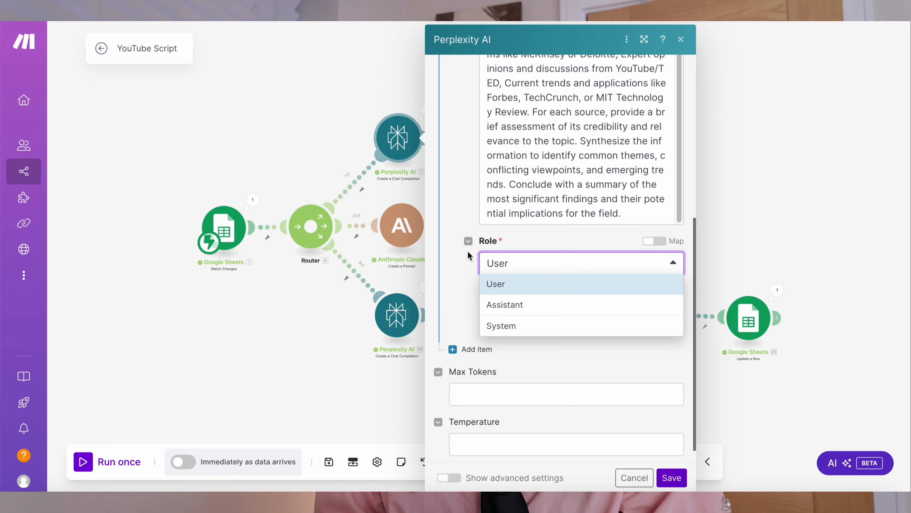
{"action": "left_click", "coordinate": [465, 289]}
{"action": "scroll", "coordinate": [464, 290], "scroll_direction": "down", "scroll_amount": 1}
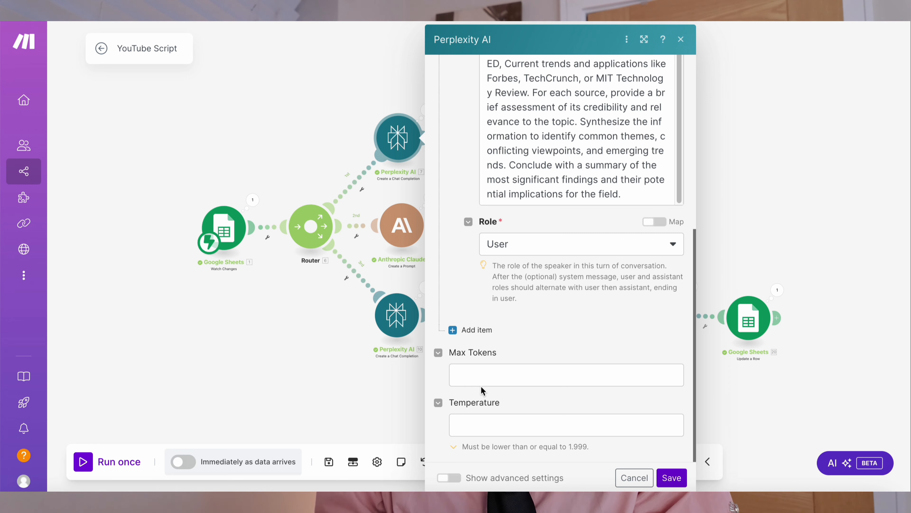
{"action": "scroll", "coordinate": [481, 390], "scroll_direction": "up", "scroll_amount": 10}
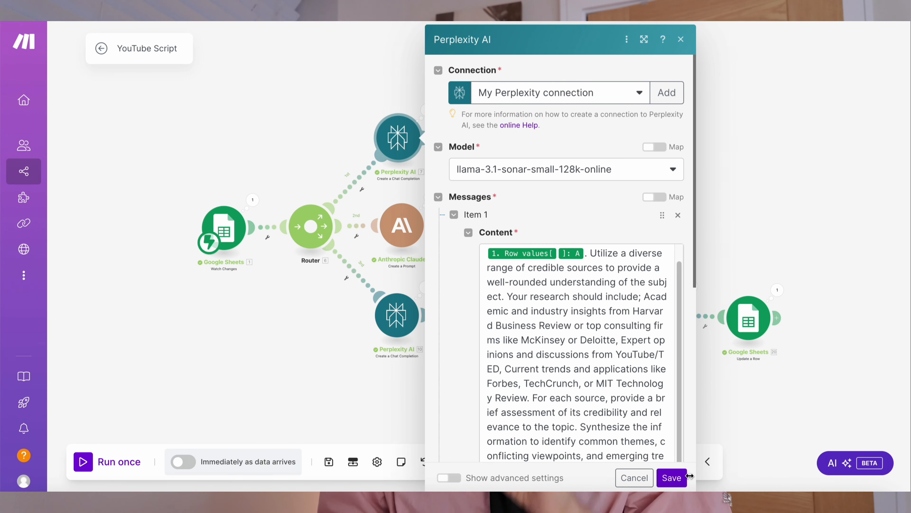
{"action": "left_click", "coordinate": [681, 39]}
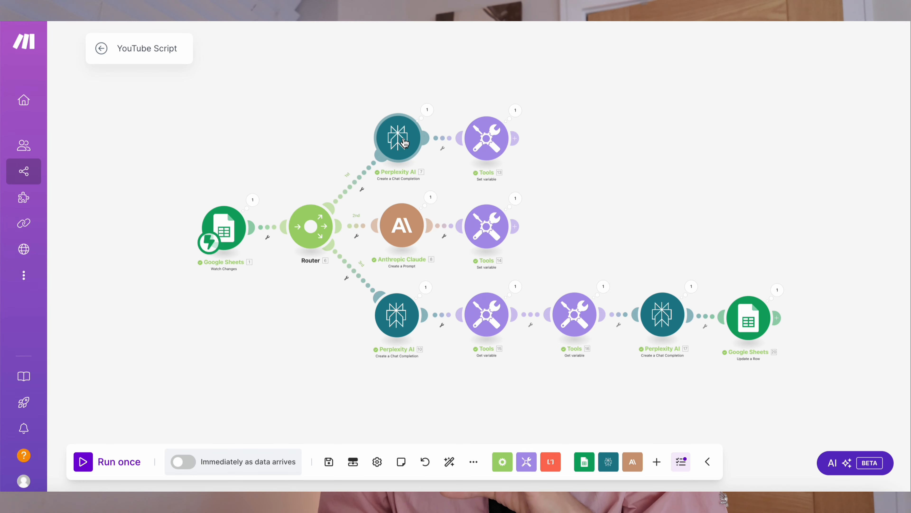
- Inspect the first branch's Set variable module, checking the Prompt1 name and its mapped chat completion message content
{"action": "right_click", "coordinate": [404, 142]}
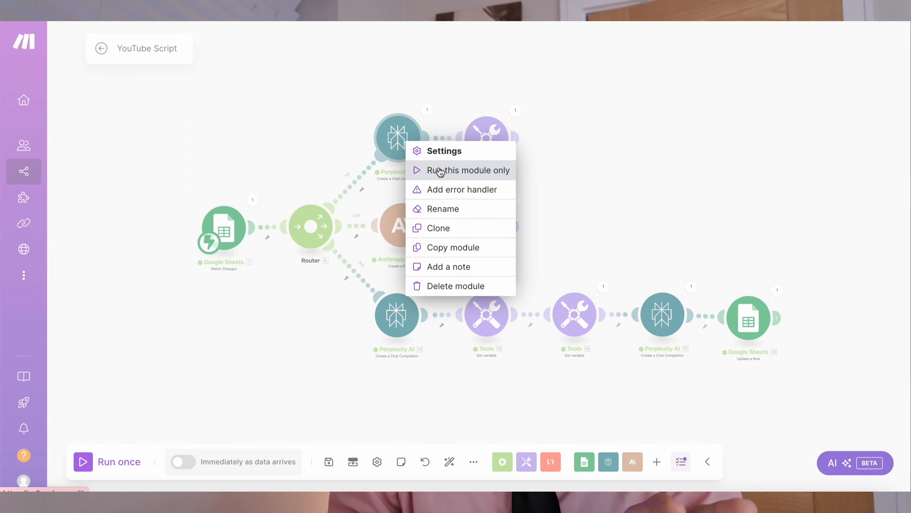
{"action": "left_click", "coordinate": [612, 177]}
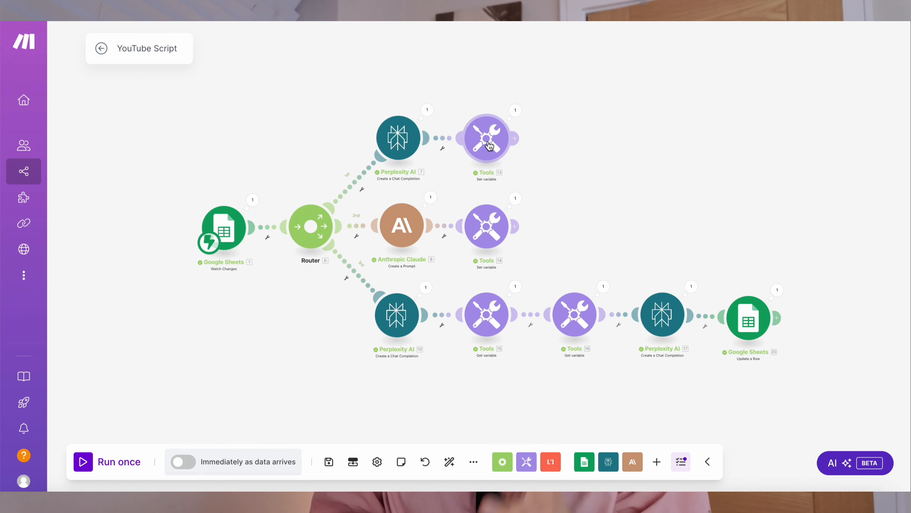
{"action": "left_click", "coordinate": [489, 146]}
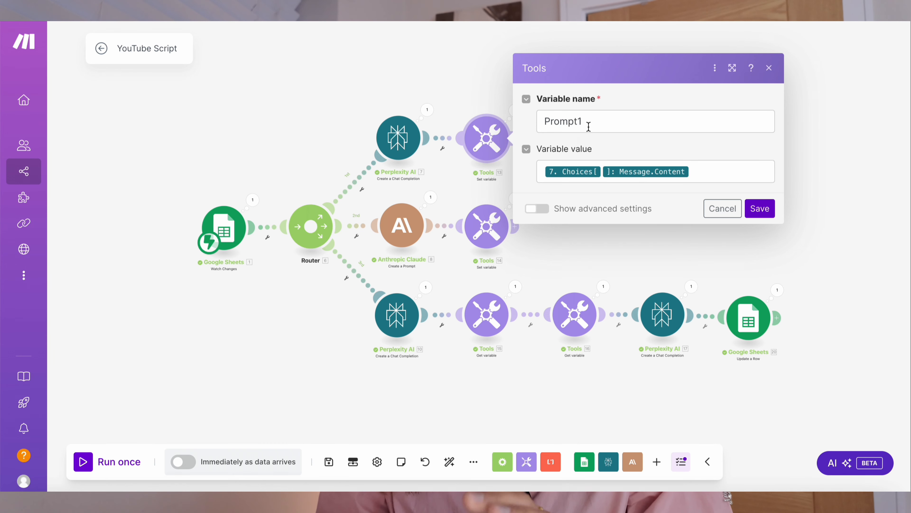
{"action": "left_click", "coordinate": [589, 126]}
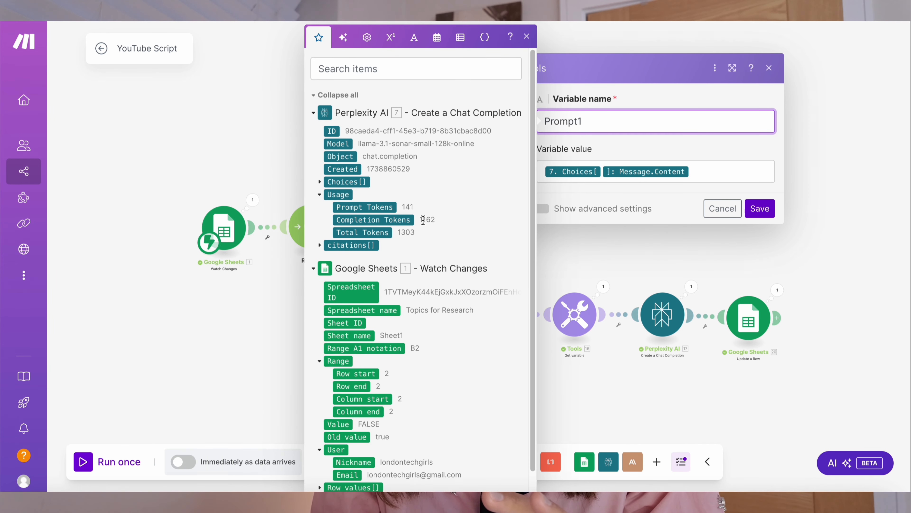
{"action": "scroll", "coordinate": [424, 220], "scroll_direction": "down", "scroll_amount": 1}
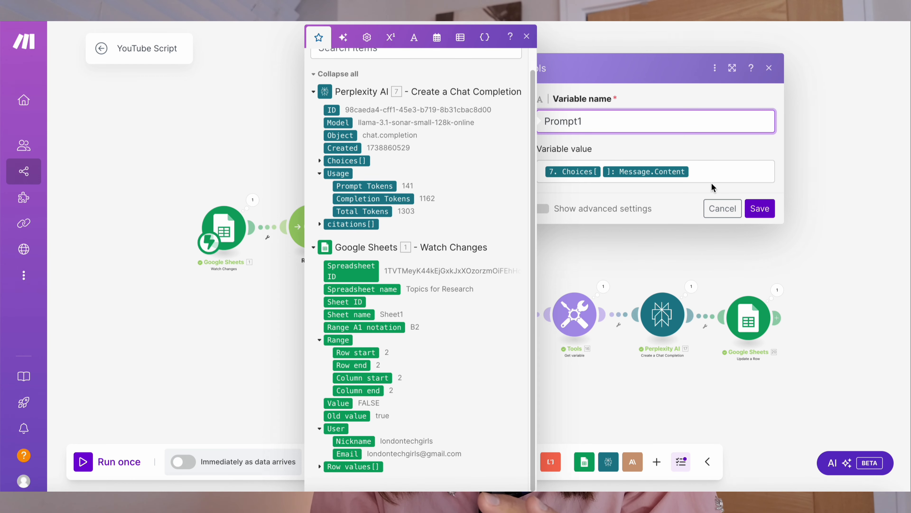
{"action": "left_click", "coordinate": [700, 175]}
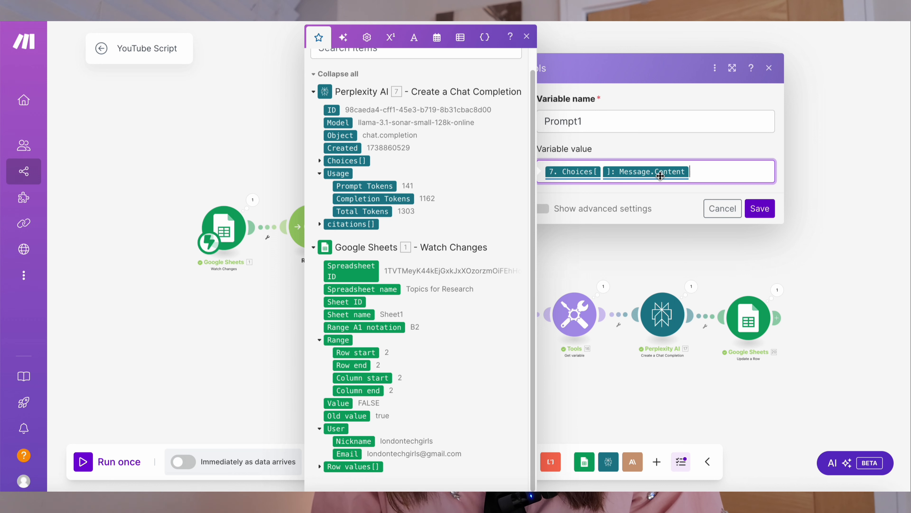
{"action": "left_click", "coordinate": [320, 161]}
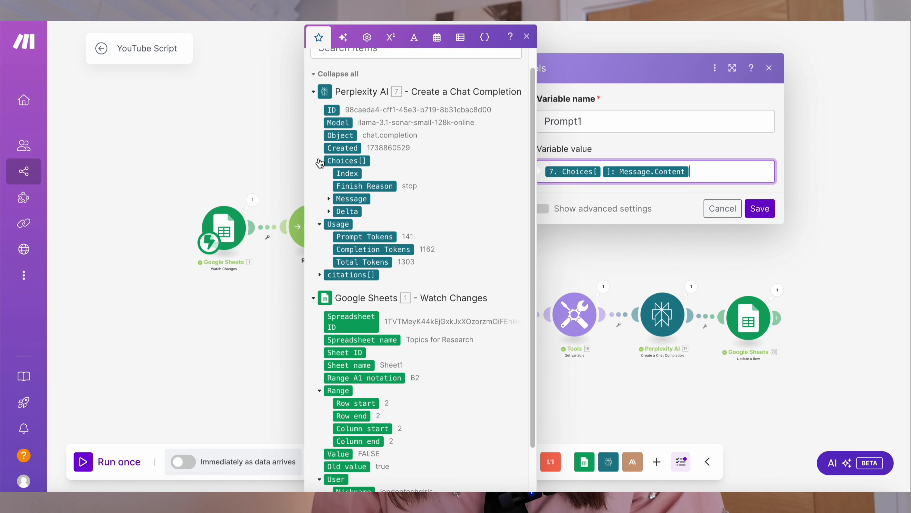
{"action": "left_click", "coordinate": [329, 198]}
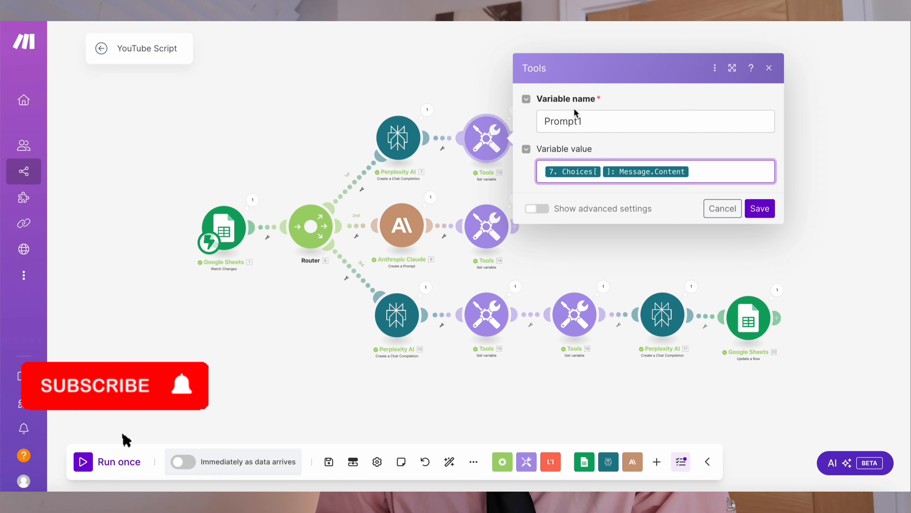
{"action": "left_click", "coordinate": [587, 120]}
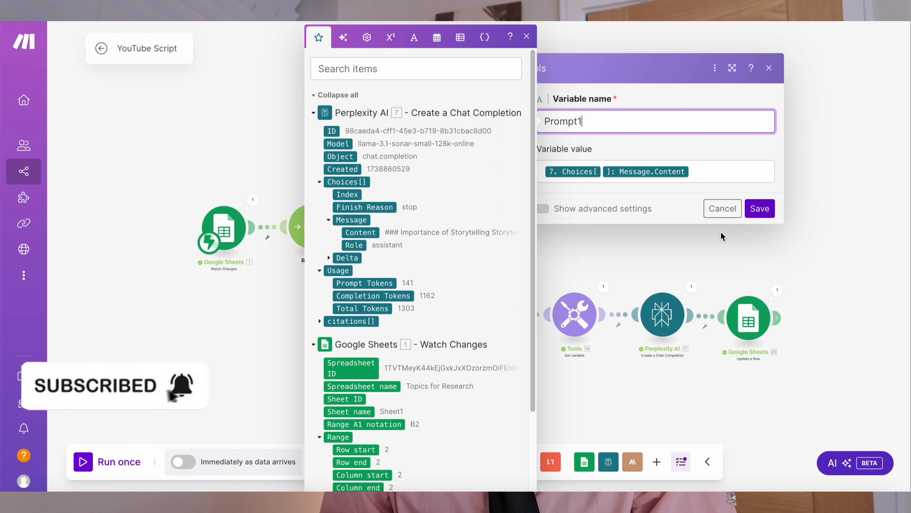
{"action": "left_click", "coordinate": [723, 208]}
- Open the Anthropic Claude module and review its connection, available models, and the 500 max tokens setting
{"action": "left_click", "coordinate": [405, 236]}
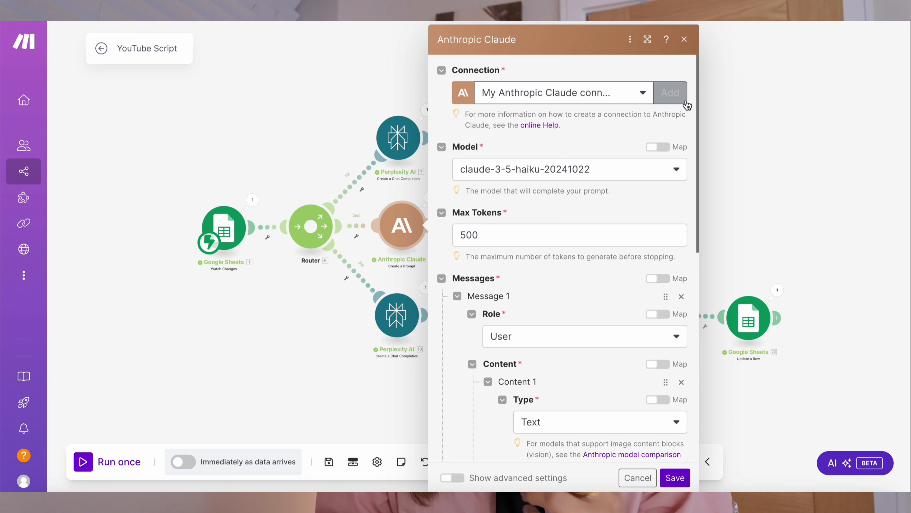
{"action": "left_click", "coordinate": [675, 93]}
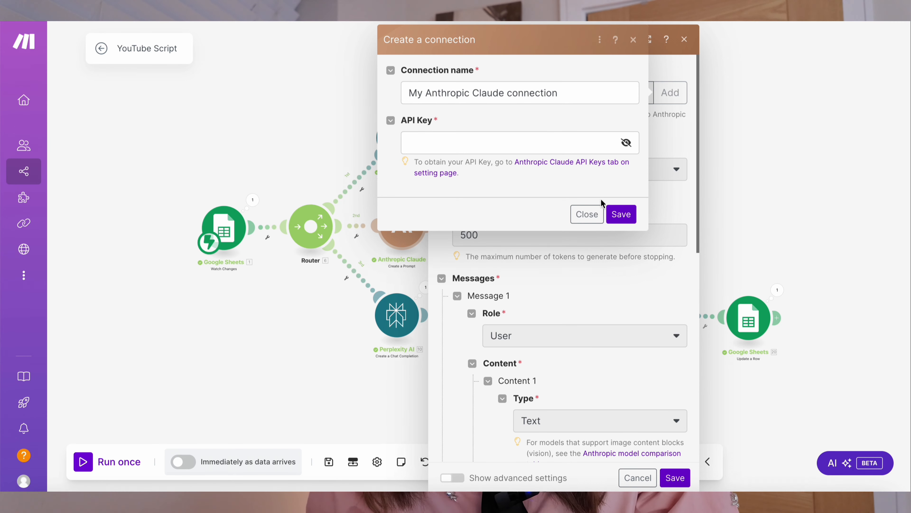
{"action": "left_click", "coordinate": [591, 213]}
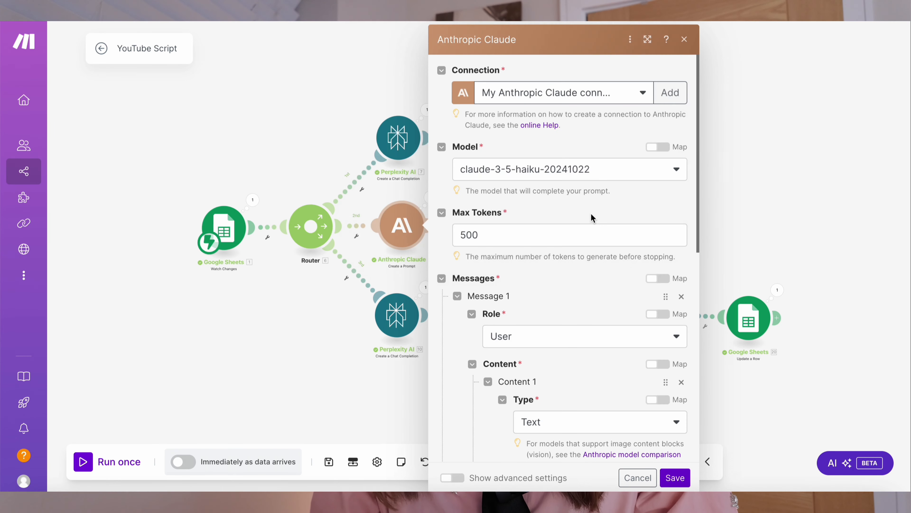
{"action": "left_click", "coordinate": [627, 169]}
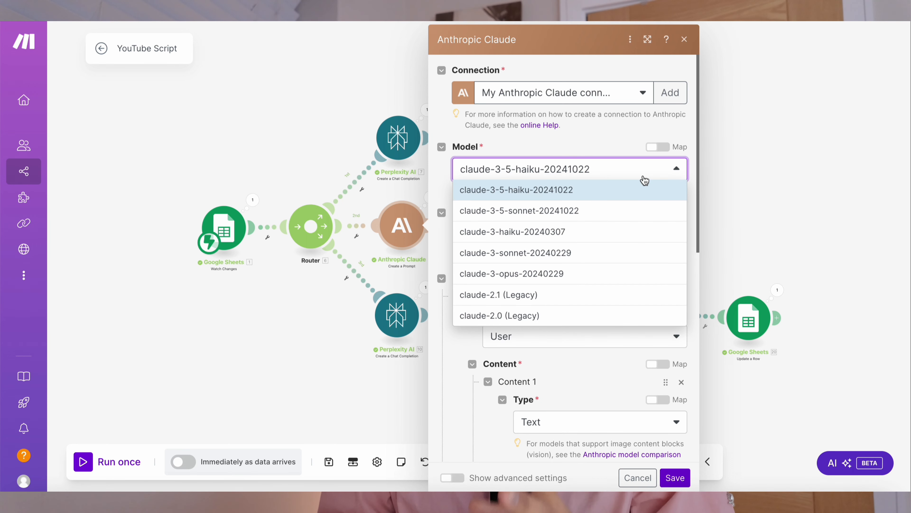
{"action": "left_click", "coordinate": [624, 140]}
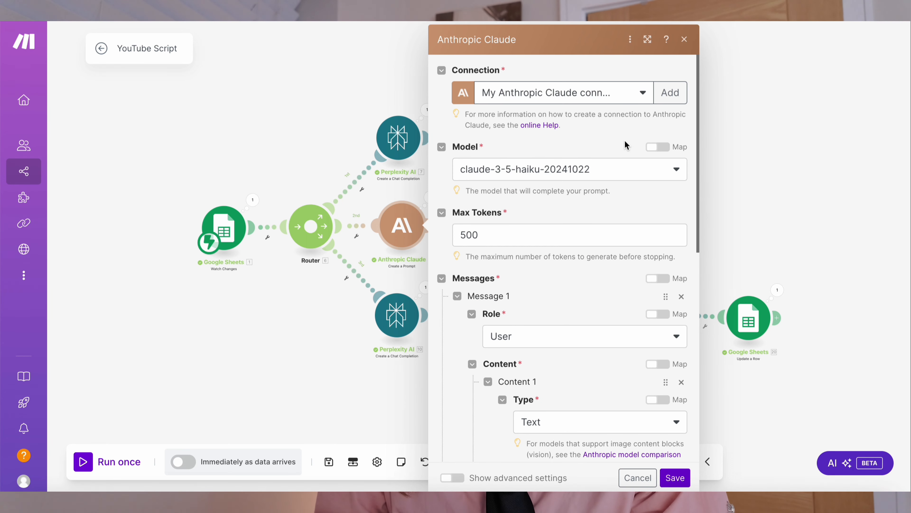
{"action": "left_click", "coordinate": [491, 229]}
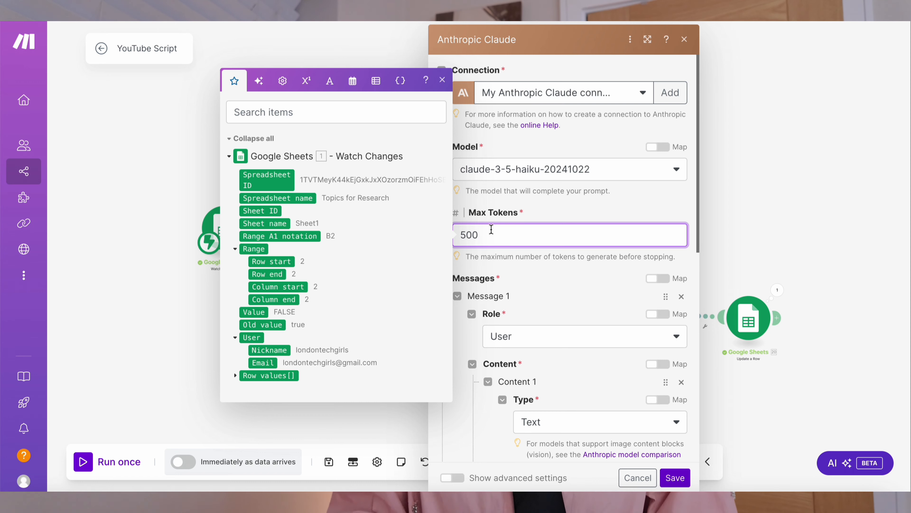
- Review the Claude module's user message, content type, and mapped exploration prompt text, then cancel the module
{"action": "left_click", "coordinate": [488, 291]}
{"action": "scroll", "coordinate": [557, 330], "scroll_direction": "down", "scroll_amount": 3}
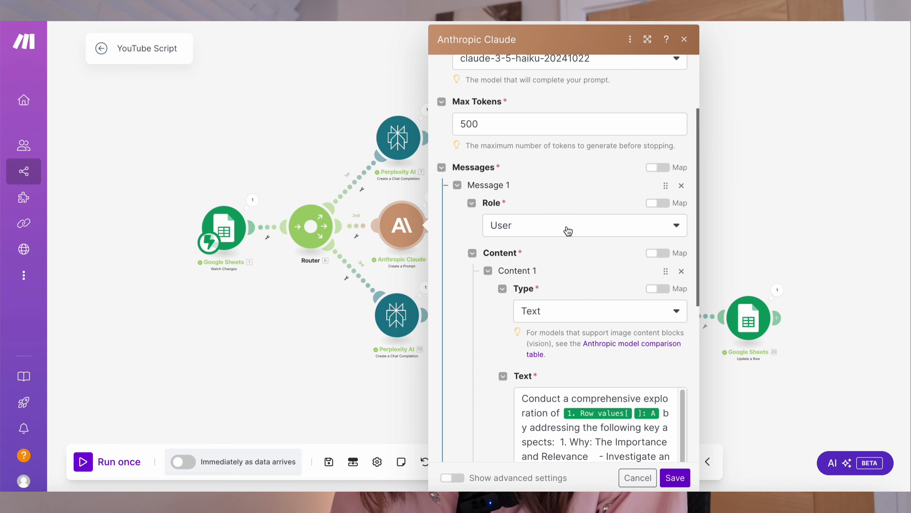
{"action": "left_click", "coordinate": [569, 230]}
{"action": "left_click", "coordinate": [568, 231]}
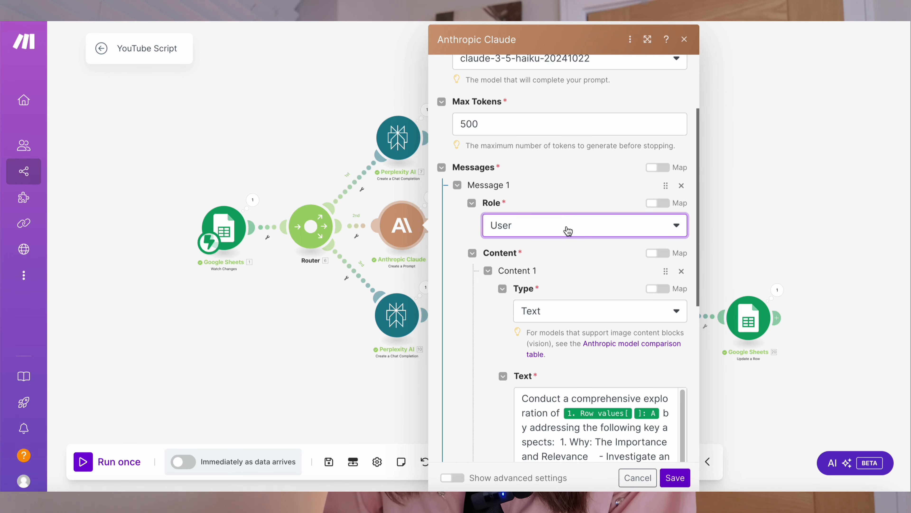
{"action": "scroll", "coordinate": [568, 231], "scroll_direction": "down", "scroll_amount": 3}
{"action": "left_click", "coordinate": [574, 220]}
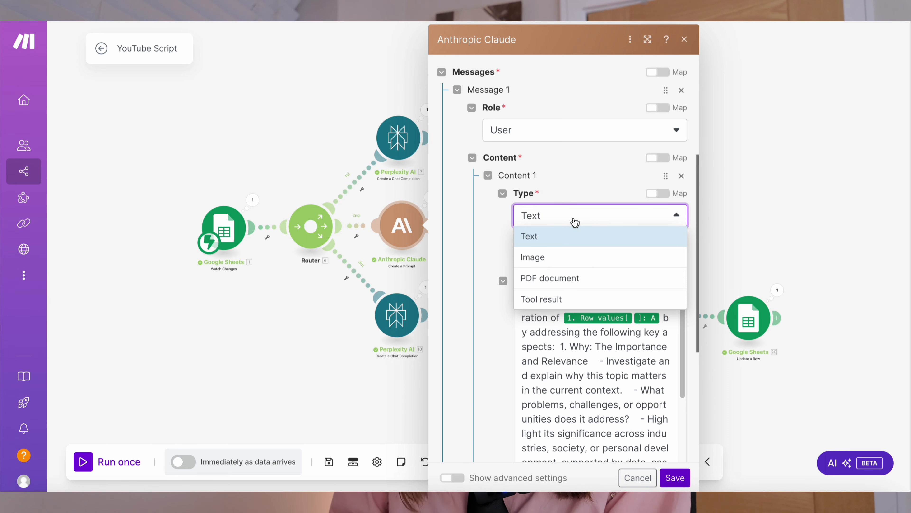
{"action": "left_click", "coordinate": [491, 213]}
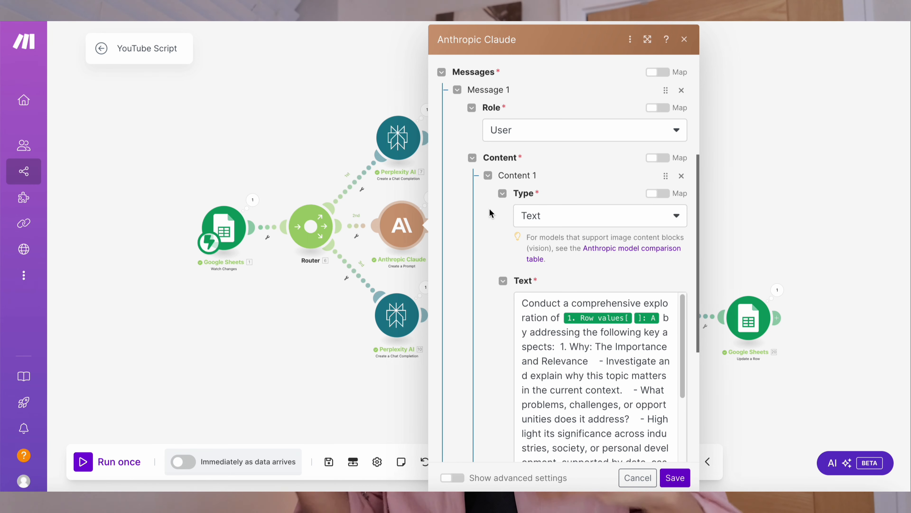
{"action": "scroll", "coordinate": [491, 212], "scroll_direction": "down", "scroll_amount": 3}
{"action": "left_click", "coordinate": [581, 300]}
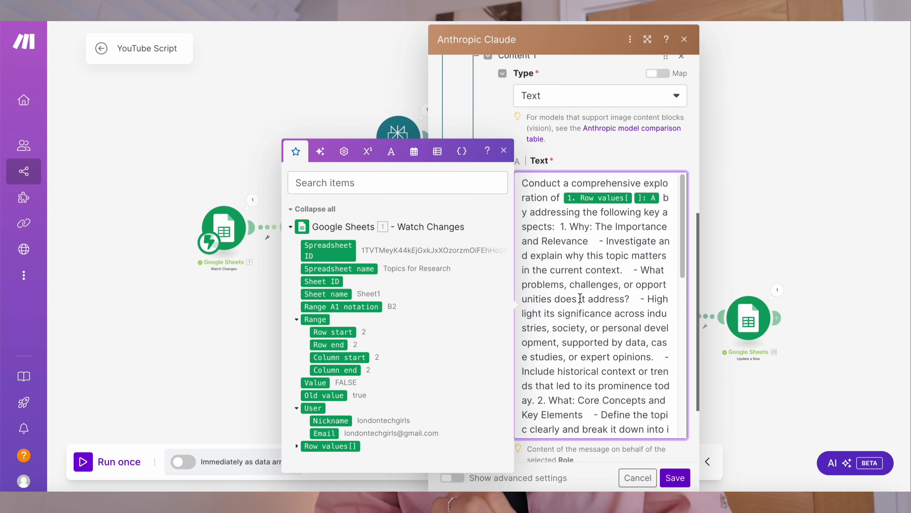
{"action": "scroll", "coordinate": [581, 298], "scroll_direction": "down", "scroll_amount": 5}
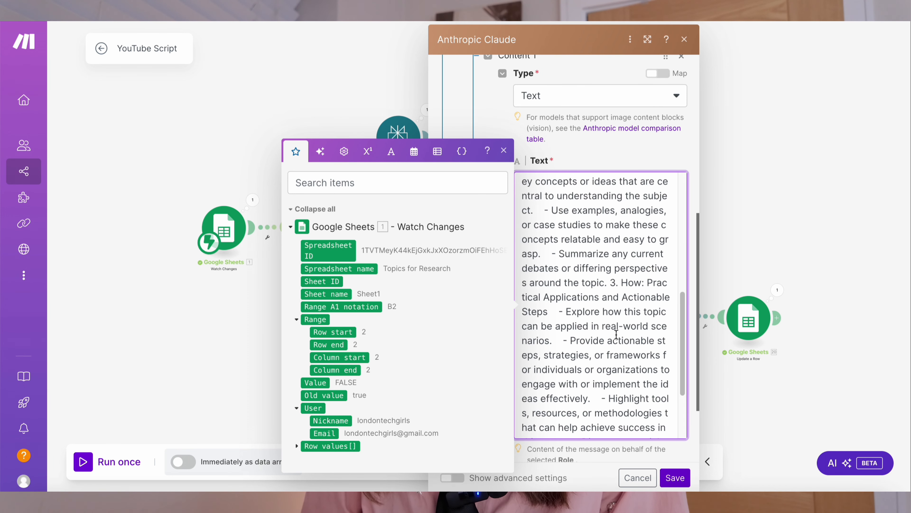
{"action": "scroll", "coordinate": [645, 320], "scroll_direction": "down", "scroll_amount": 3}
{"action": "scroll", "coordinate": [644, 320], "scroll_direction": "up", "scroll_amount": 1}
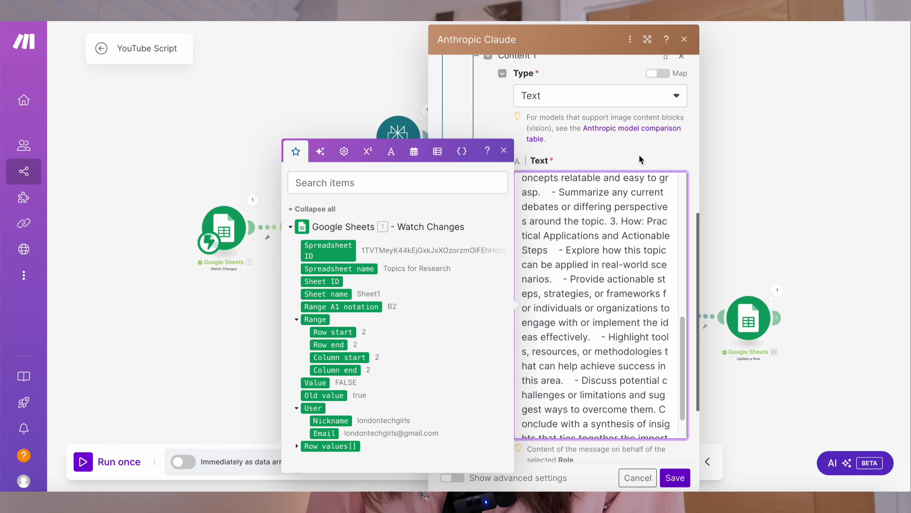
{"action": "left_click", "coordinate": [641, 160]}
{"action": "left_click", "coordinate": [606, 217]}
{"action": "scroll", "coordinate": [604, 221], "scroll_direction": "up", "scroll_amount": 8}
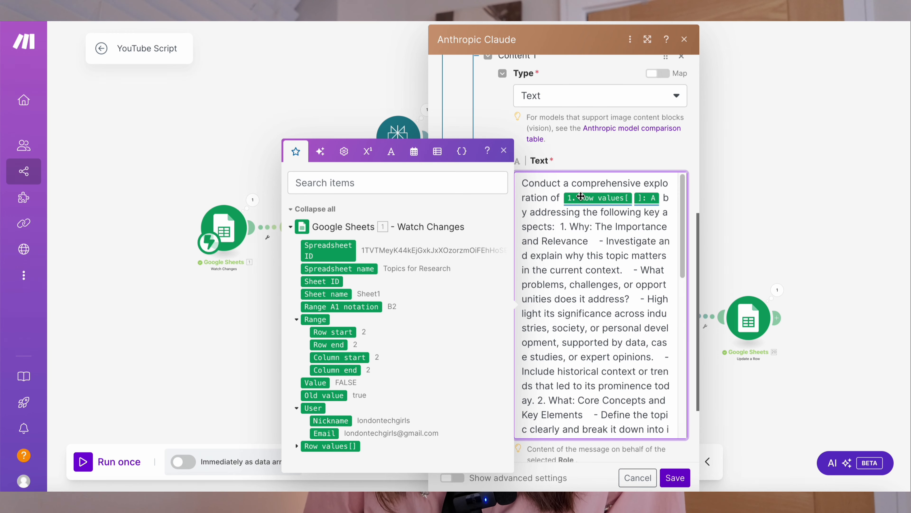
{"action": "mouse_move", "coordinate": [581, 197]}
{"action": "left_mouse_down"}
{"action": "mouse_move", "coordinate": [567, 199]}
{"action": "mouse_move", "coordinate": [596, 203]}
{"action": "mouse_move", "coordinate": [563, 199]}
{"action": "left_mouse_up"}
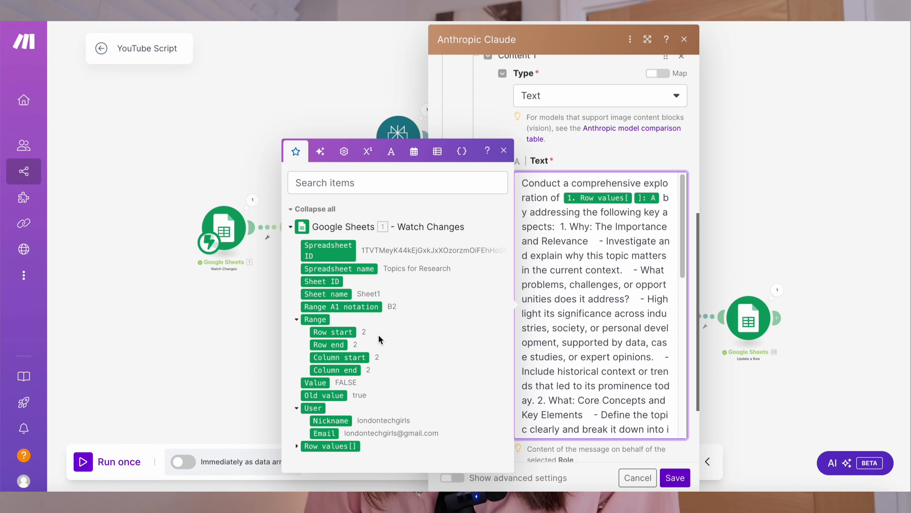
{"action": "left_click", "coordinate": [297, 408]}
{"action": "left_click", "coordinate": [297, 434]}
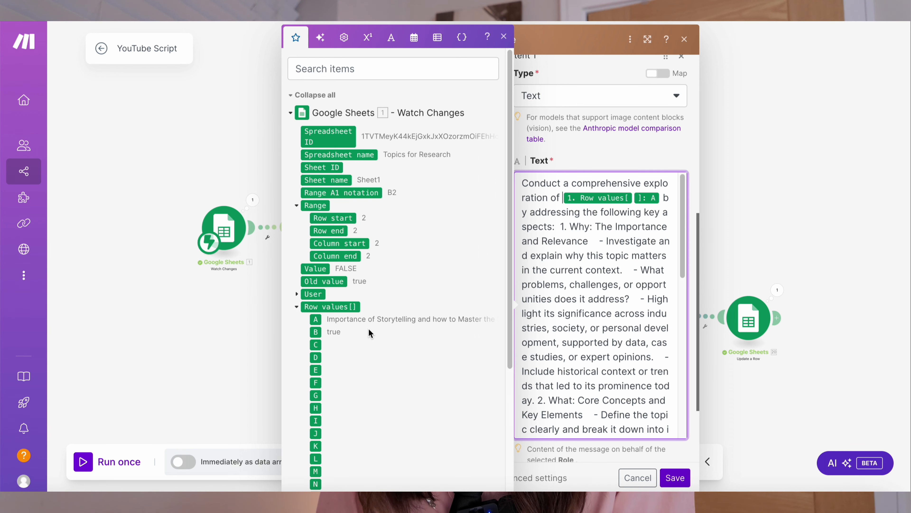
{"action": "left_click", "coordinate": [633, 478]}
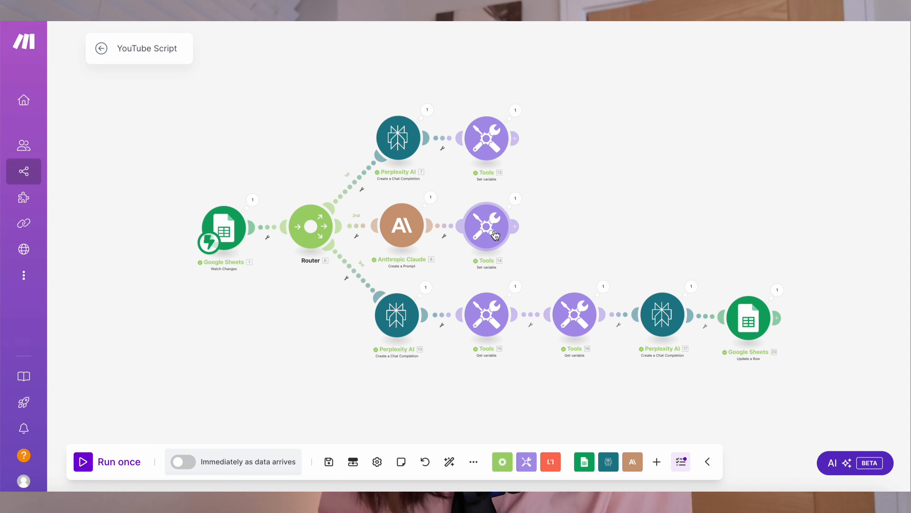
- Inspect the second branch's Set variable module storing Prompt2 from Claude's text content, then cancel
{"action": "left_click", "coordinate": [496, 236]}
{"action": "left_click", "coordinate": [593, 210]}
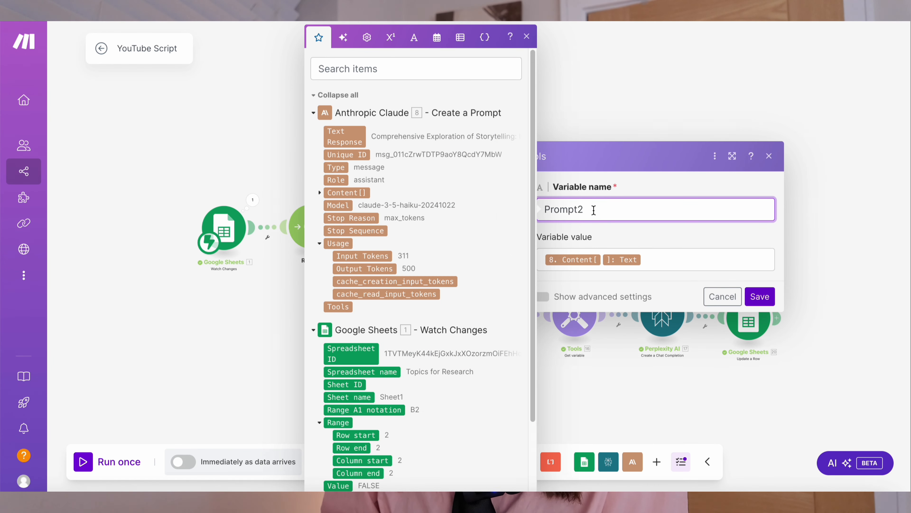
{"action": "left_click", "coordinate": [667, 261]}
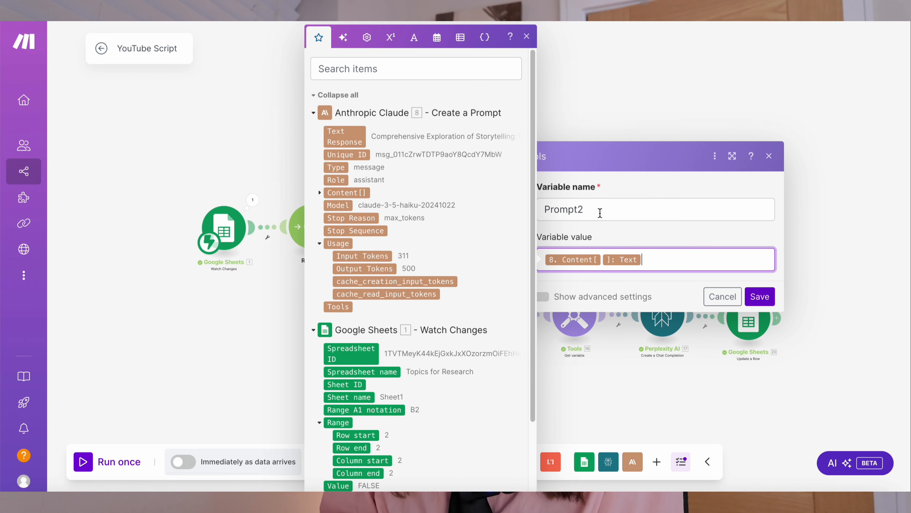
{"action": "left_click", "coordinate": [723, 297]}
- Review the third branch's Perplexity AI module, its model, research prompt and 500 max tokens, then cancel it
{"action": "left_click", "coordinate": [392, 315]}
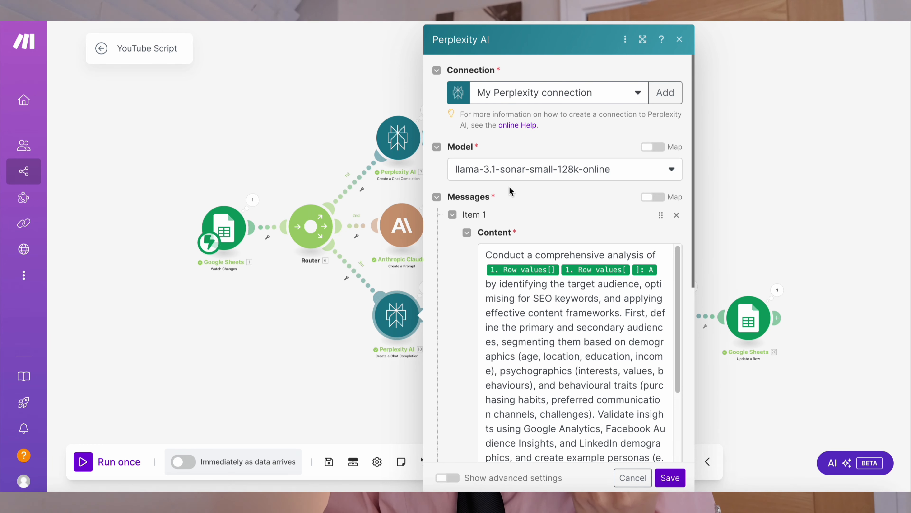
{"action": "scroll", "coordinate": [509, 187], "scroll_direction": "down", "scroll_amount": 4}
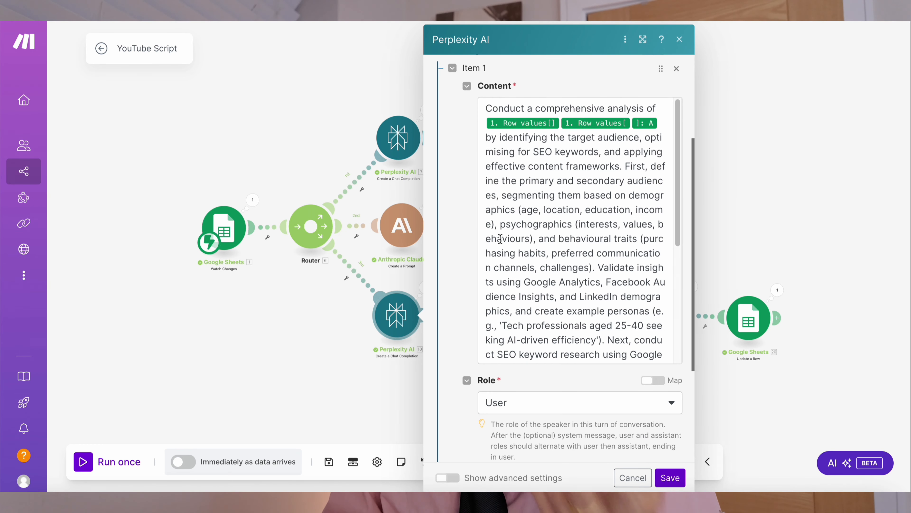
{"action": "scroll", "coordinate": [468, 224], "scroll_direction": "down", "scroll_amount": 4}
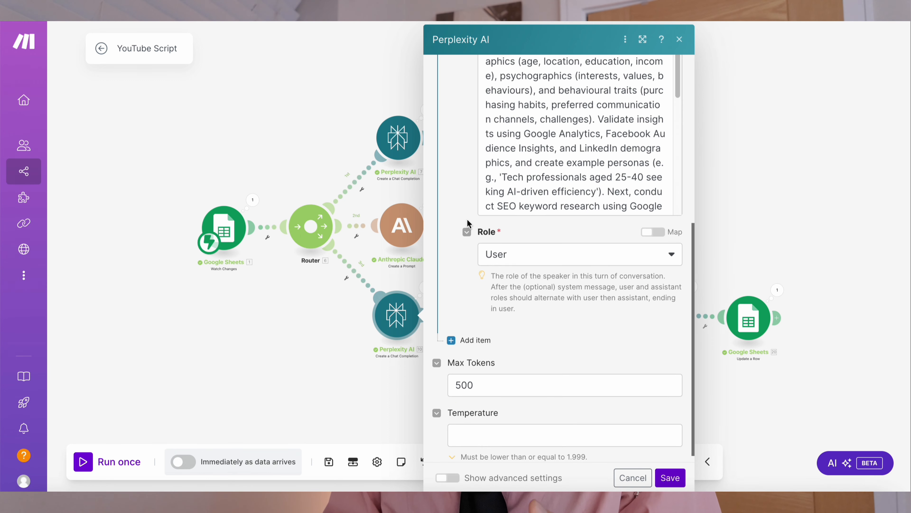
{"action": "scroll", "coordinate": [546, 337], "scroll_direction": "down", "scroll_amount": 1}
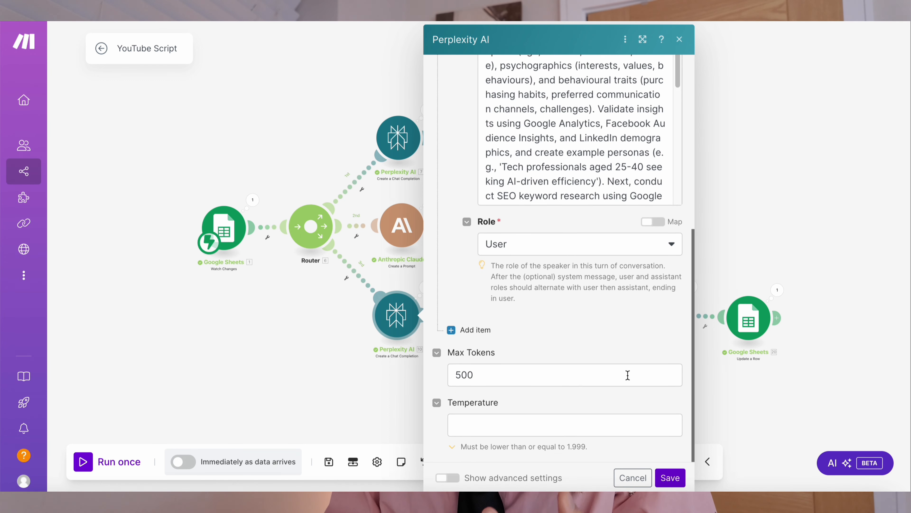
{"action": "left_click", "coordinate": [619, 481]}
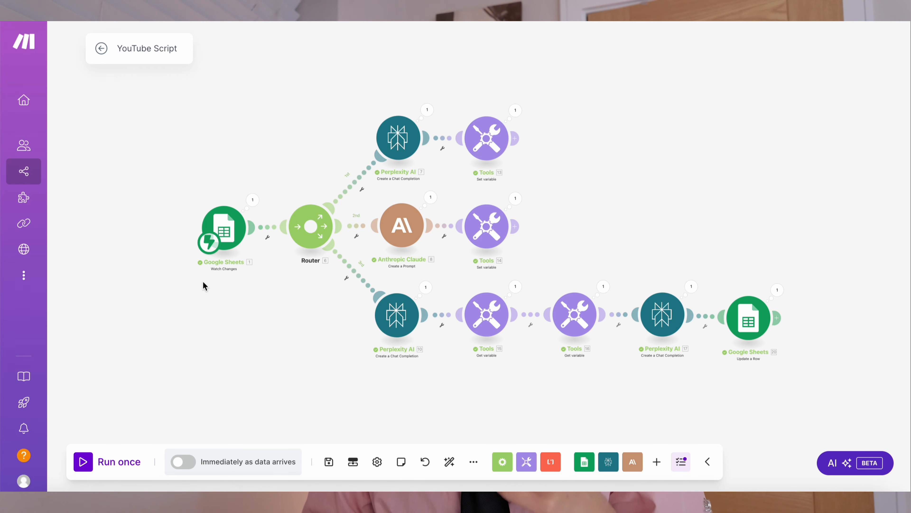
- Inspect the two Get variable modules that retrieve Prompt1 and Prompt2, closing each without changes
{"action": "scroll", "coordinate": [487, 357], "scroll_direction": "up", "scroll_amount": 5}
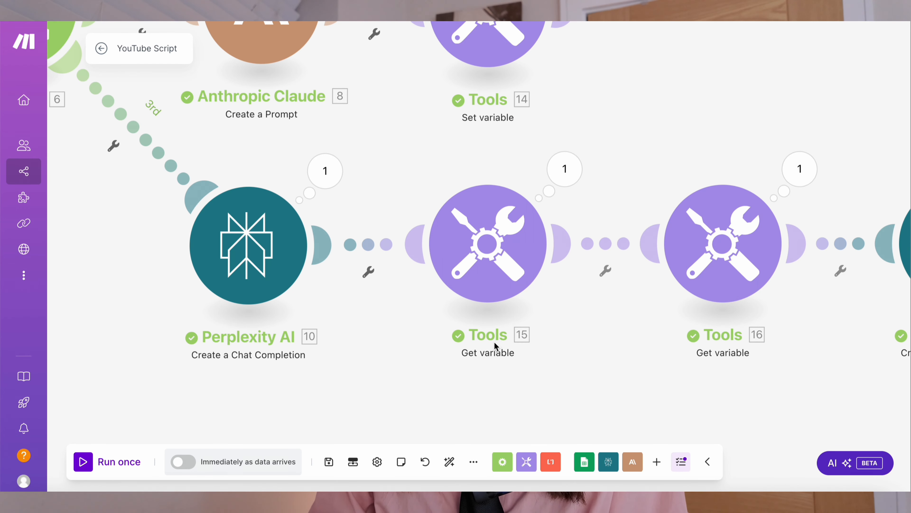
{"action": "scroll", "coordinate": [487, 359], "scroll_direction": "down", "scroll_amount": 6}
{"action": "scroll", "coordinate": [487, 359], "scroll_direction": "up", "scroll_amount": 6}
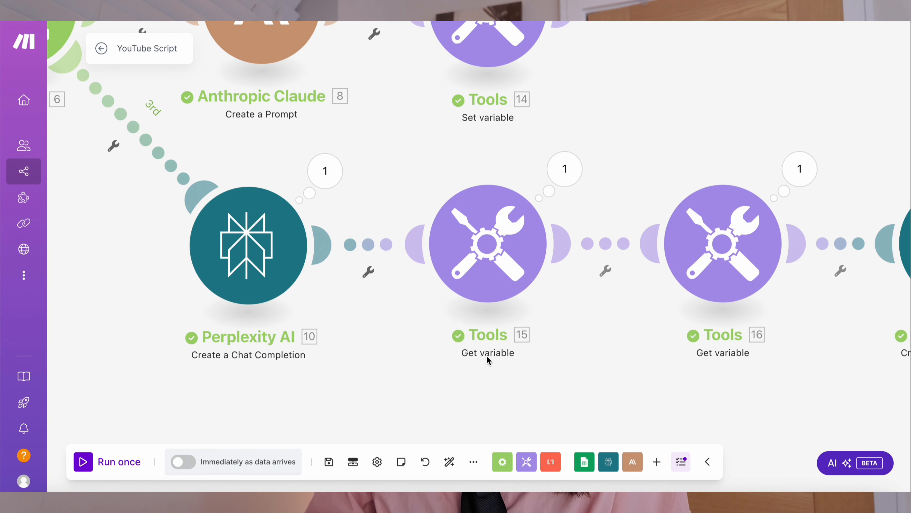
{"action": "left_click", "coordinate": [509, 244]}
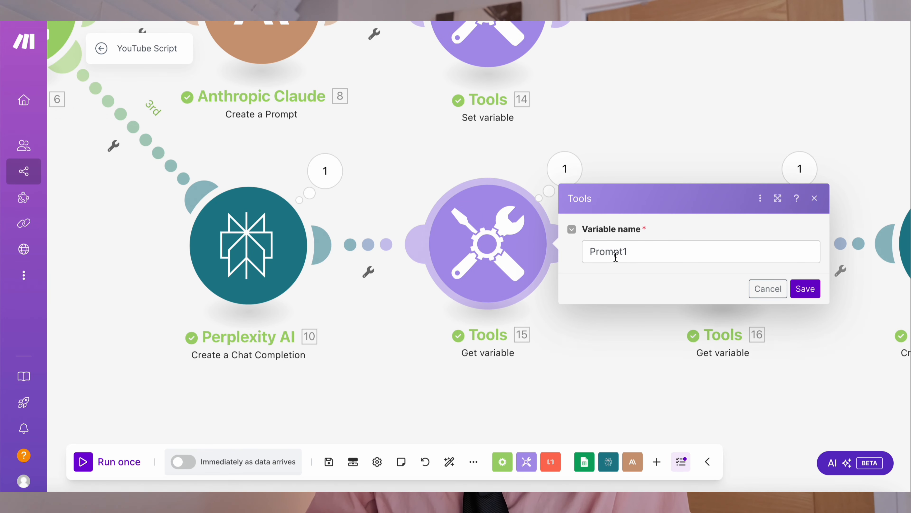
{"action": "left_click", "coordinate": [815, 198]}
{"action": "left_click", "coordinate": [739, 252]}
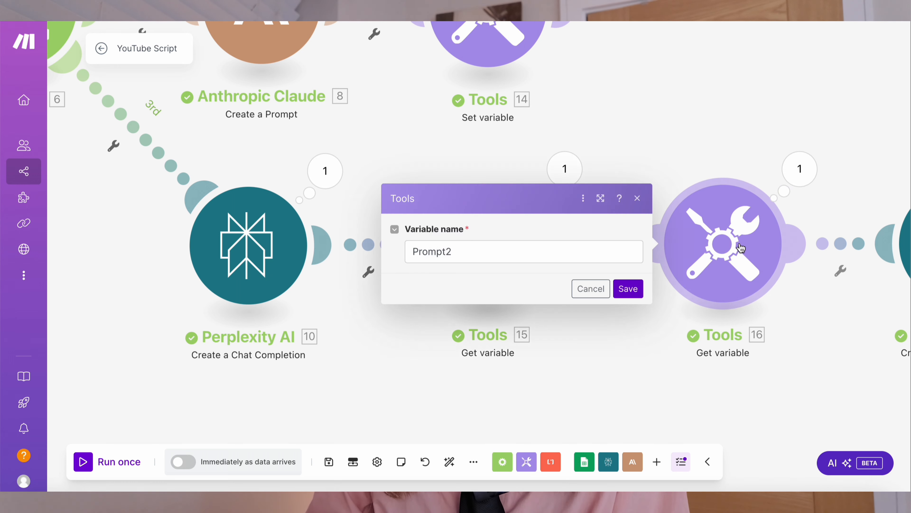
{"action": "left_click", "coordinate": [592, 290]}
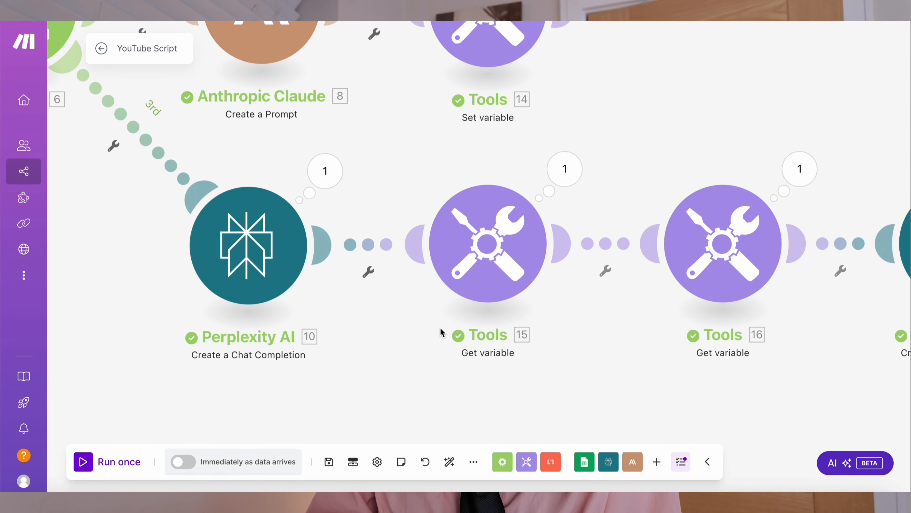
- Review the final Perplexity AI module's script-writing prompt, which maps Prompt1, Prompt2 and the research message content
{"action": "scroll", "coordinate": [440, 327], "scroll_direction": "right", "scroll_amount": 10}
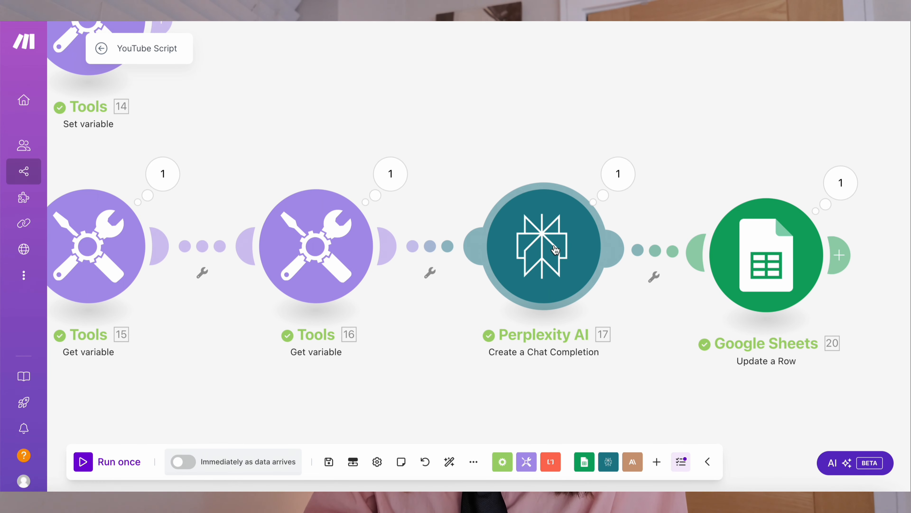
{"action": "left_click", "coordinate": [555, 249]}
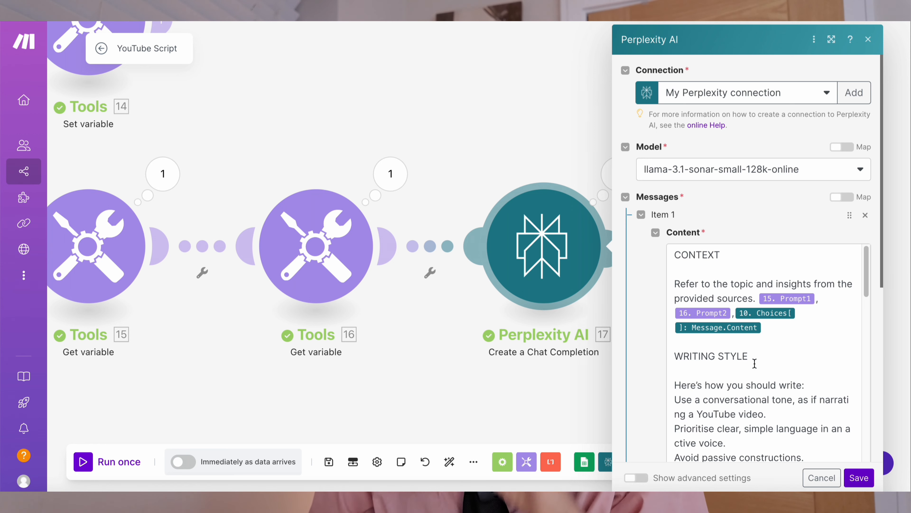
{"action": "left_click", "coordinate": [718, 298]}
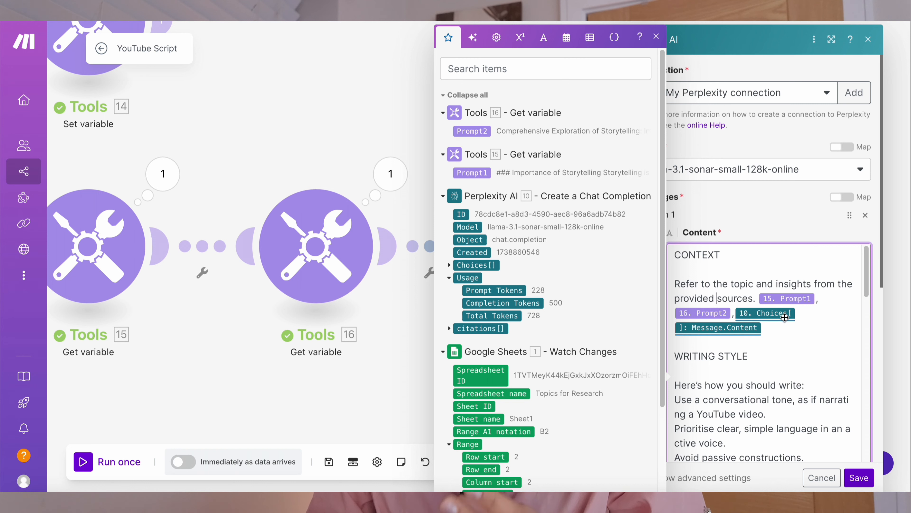
{"action": "scroll", "coordinate": [787, 353], "scroll_direction": "down", "scroll_amount": 3}
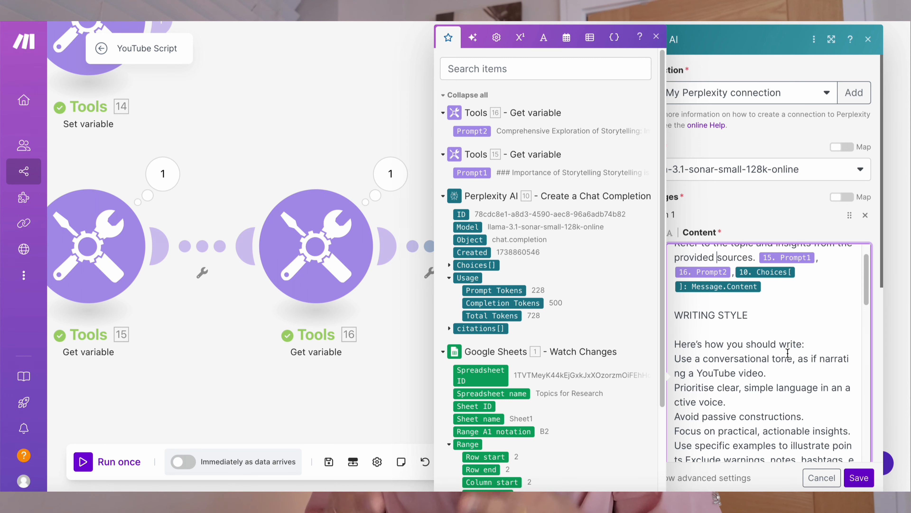
{"action": "scroll", "coordinate": [734, 332], "scroll_direction": "down", "scroll_amount": 15}
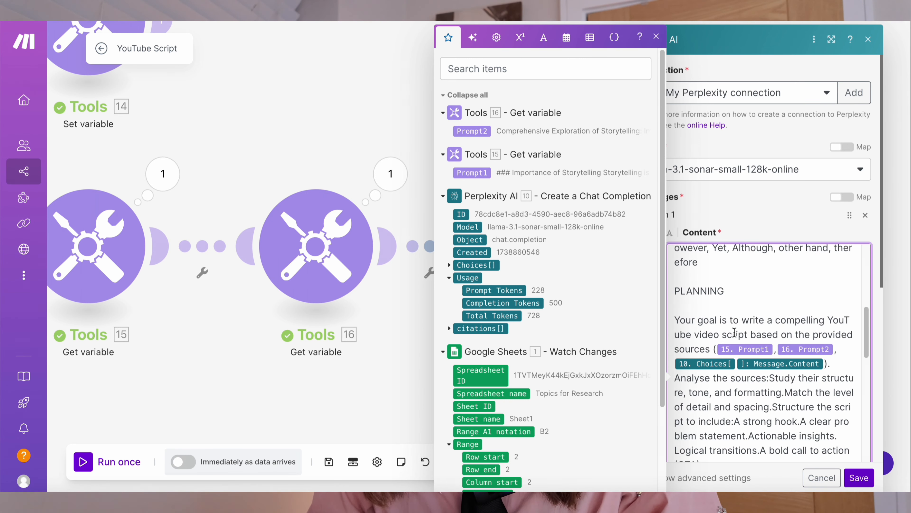
{"action": "scroll", "coordinate": [734, 332], "scroll_direction": "up", "scroll_amount": 12}
{"action": "scroll", "coordinate": [734, 332], "scroll_direction": "down", "scroll_amount": 12}
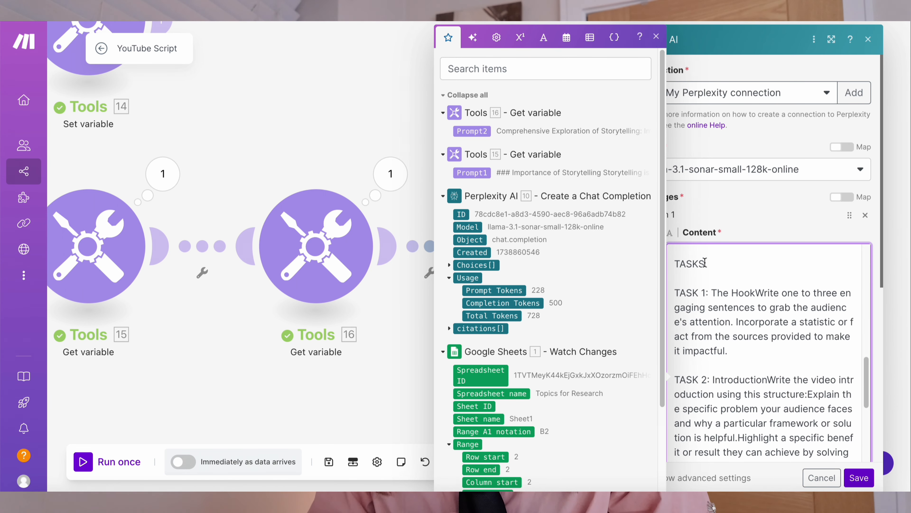
{"action": "double_click", "coordinate": [692, 263]}
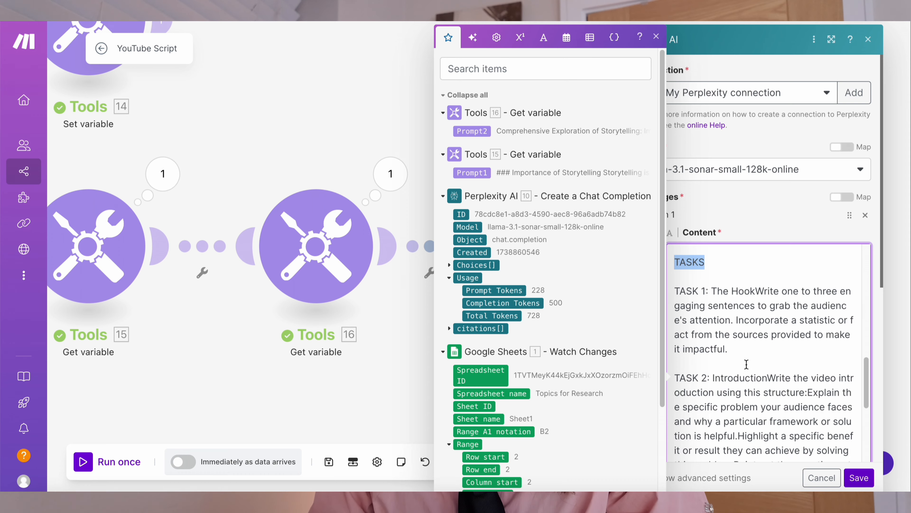
{"action": "scroll", "coordinate": [746, 364], "scroll_direction": "down", "scroll_amount": 20}
{"action": "scroll", "coordinate": [747, 363], "scroll_direction": "down", "scroll_amount": 5}
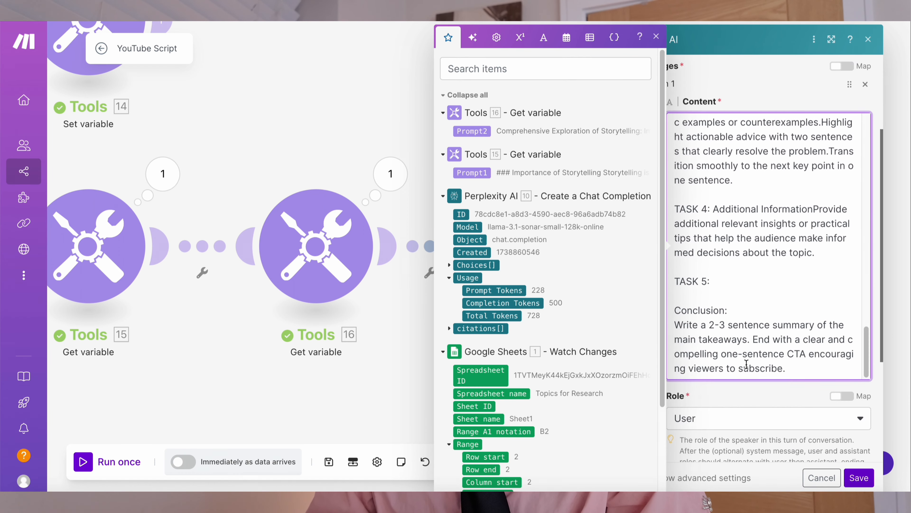
{"action": "scroll", "coordinate": [747, 368], "scroll_direction": "up", "scroll_amount": 10}
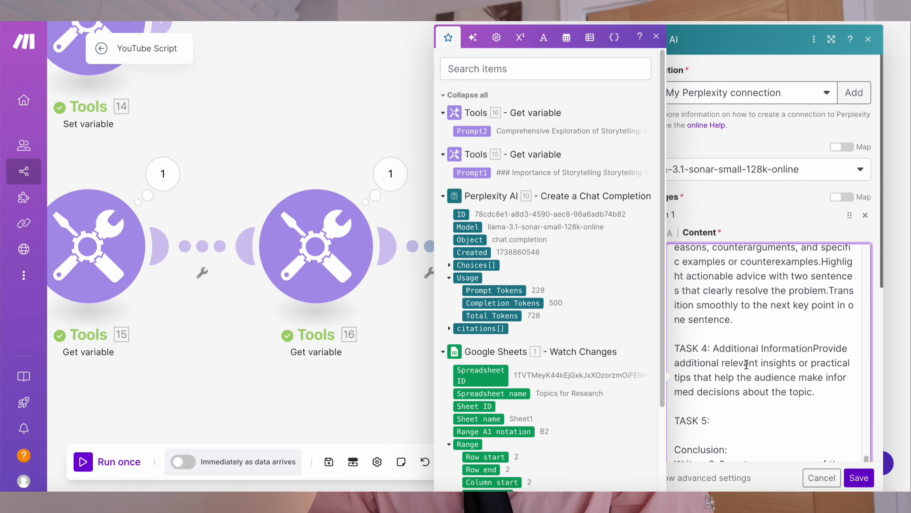
{"action": "left_click", "coordinate": [805, 218]}
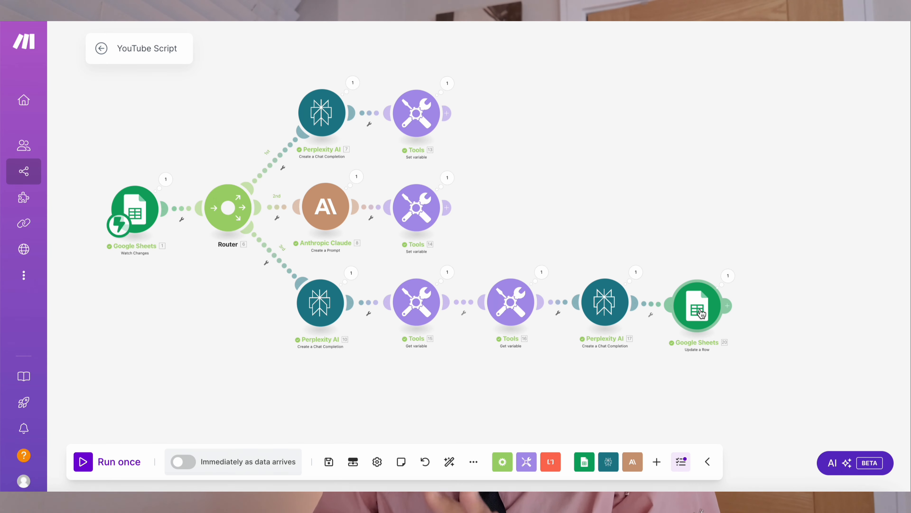
- Inspect the Update a Row module's spreadsheet settings and its Output (C) mapping of the final Perplexity message content
{"action": "left_click", "coordinate": [698, 309]}
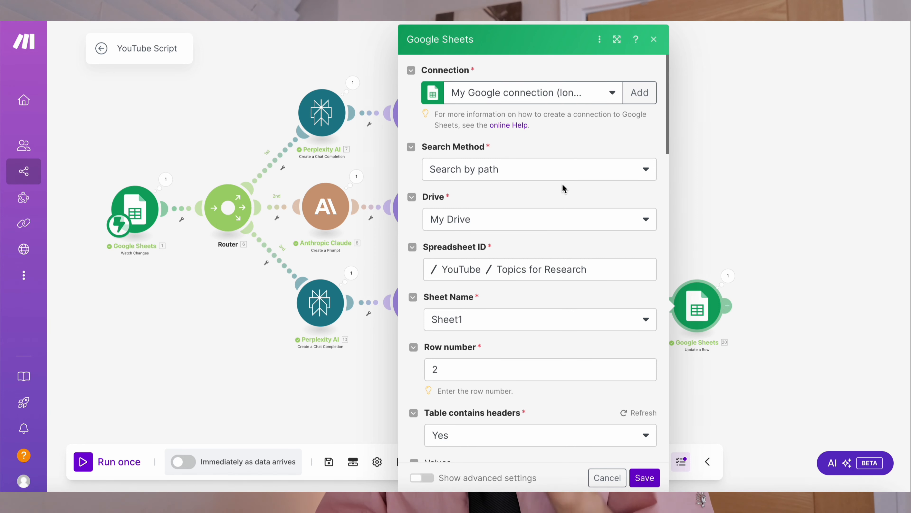
{"action": "scroll", "coordinate": [497, 275], "scroll_direction": "down", "scroll_amount": 5}
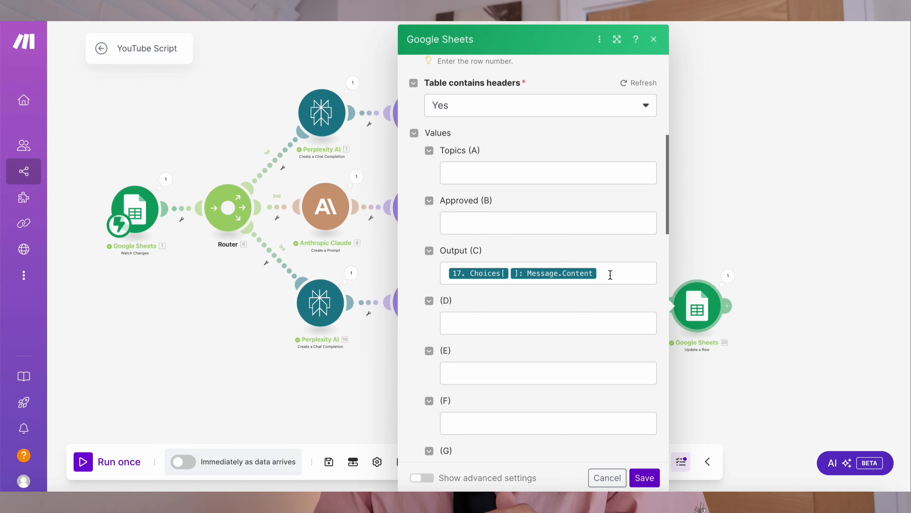
{"action": "left_click", "coordinate": [611, 274]}
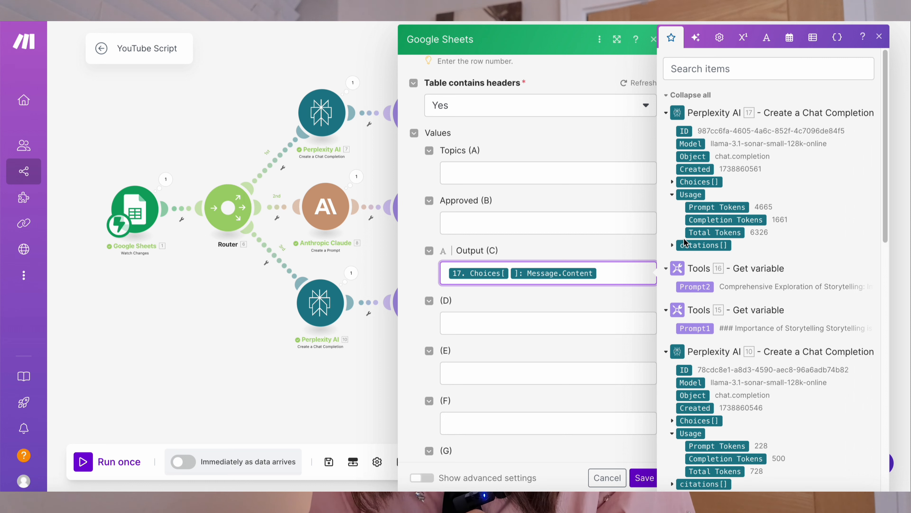
{"action": "left_click", "coordinate": [672, 182]}
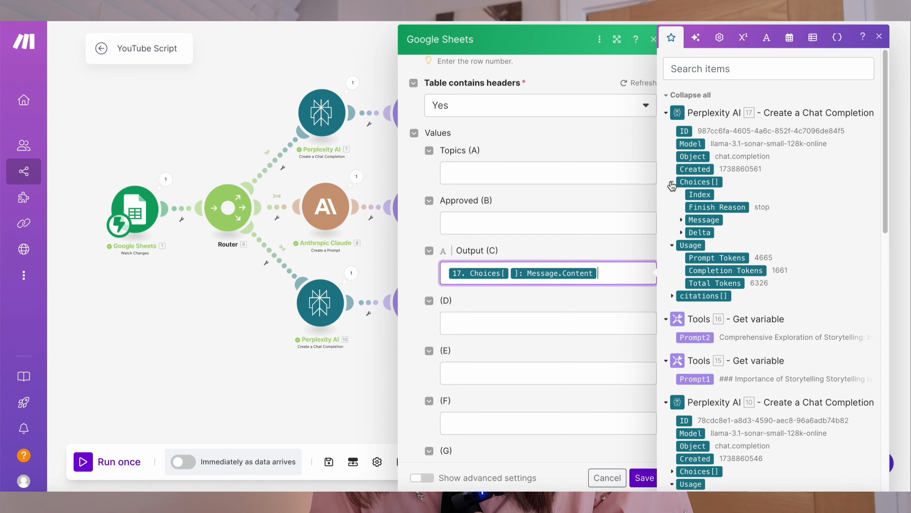
{"action": "left_click", "coordinate": [681, 220]}
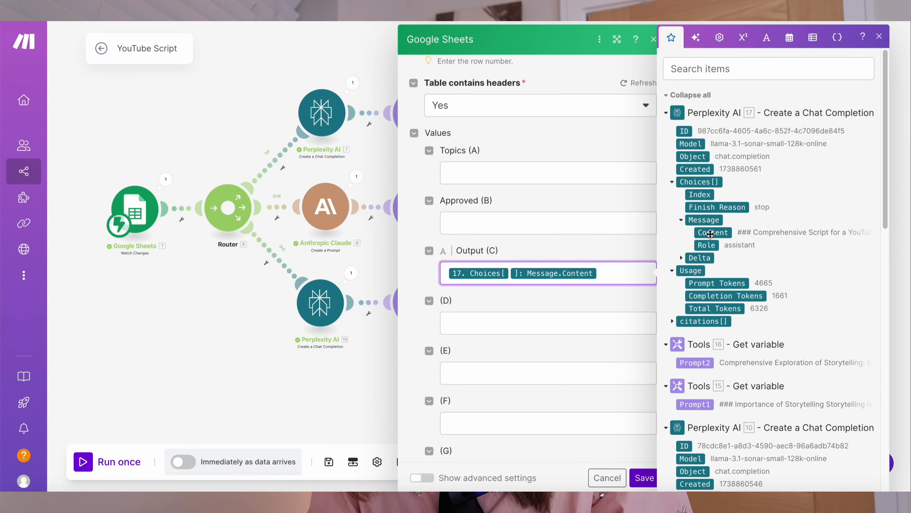
{"action": "left_click", "coordinate": [711, 233]}
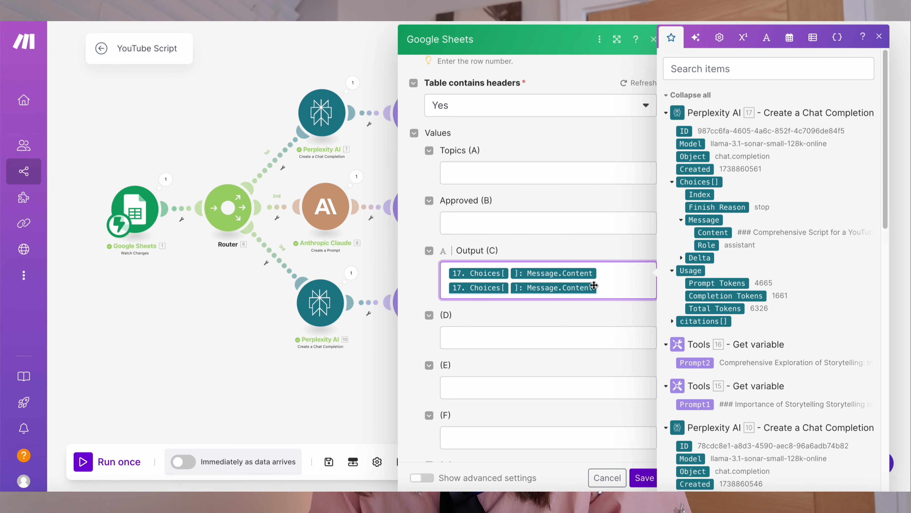
{"action": "key", "text": "BackSpace"}
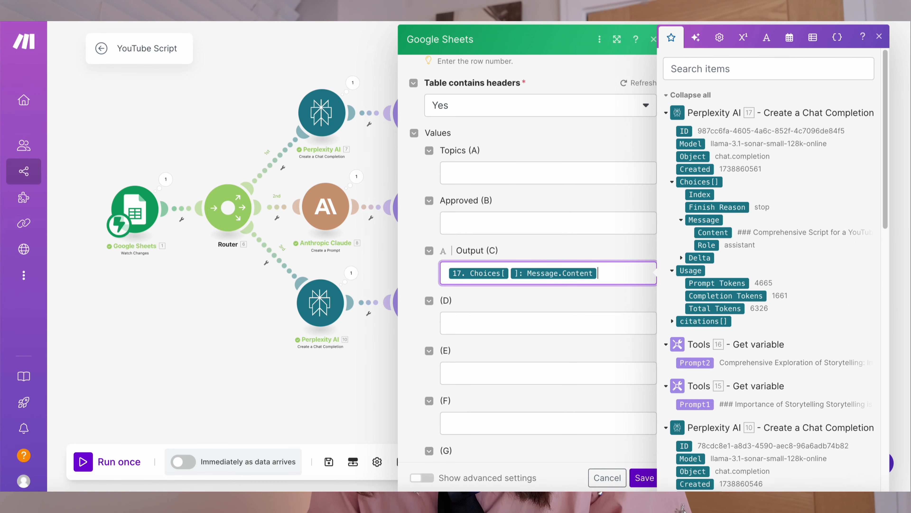
{"action": "scroll", "coordinate": [694, 316], "scroll_direction": "down", "scroll_amount": 10}
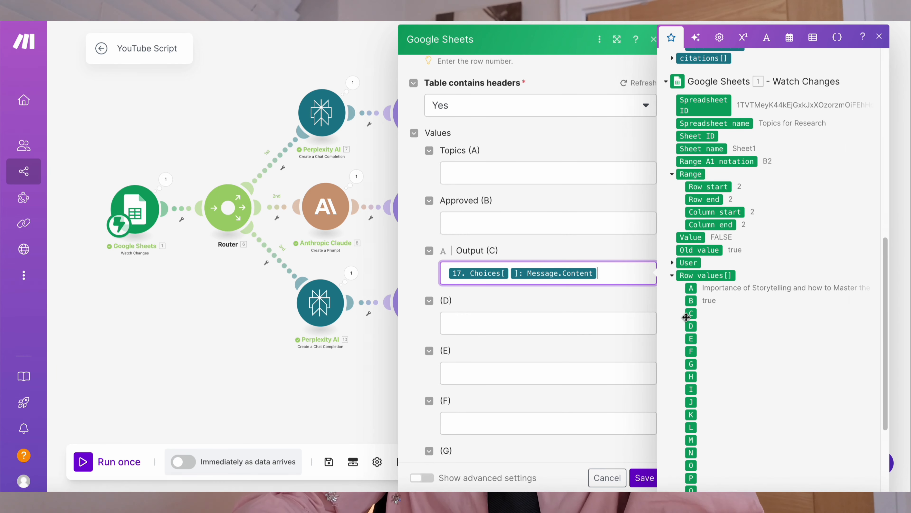
{"action": "mouse_move", "coordinate": [693, 314]}
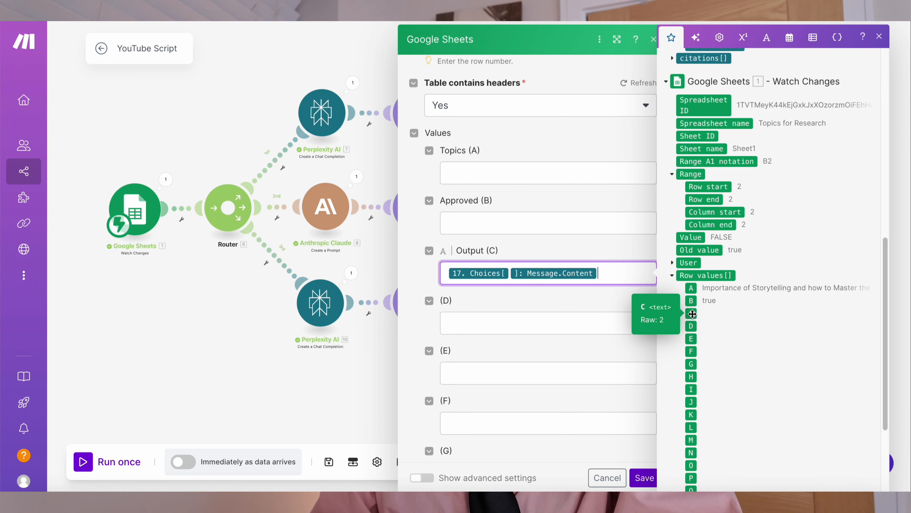
{"action": "left_click", "coordinate": [359, 397]}
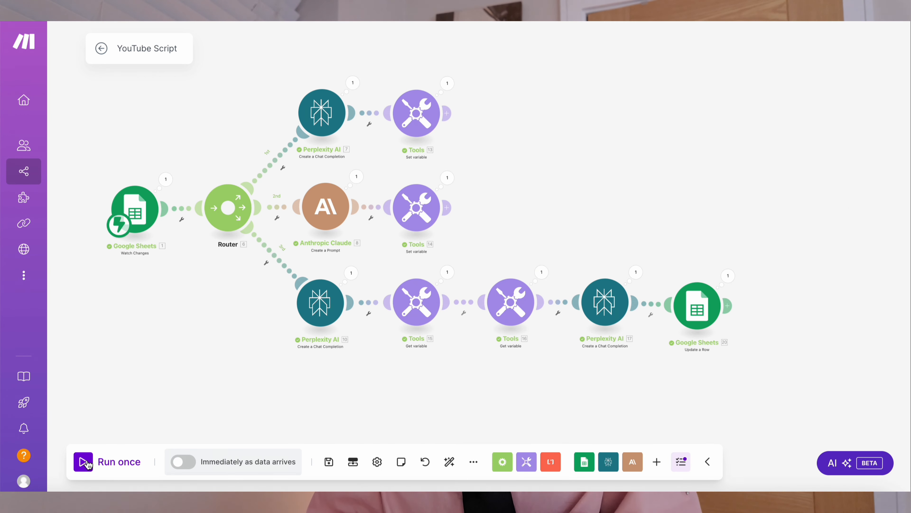
- Run the scenario once with the existing queued data and inspect the first Set variable module's Prompt1 value
{"action": "left_click", "coordinate": [84, 462]}
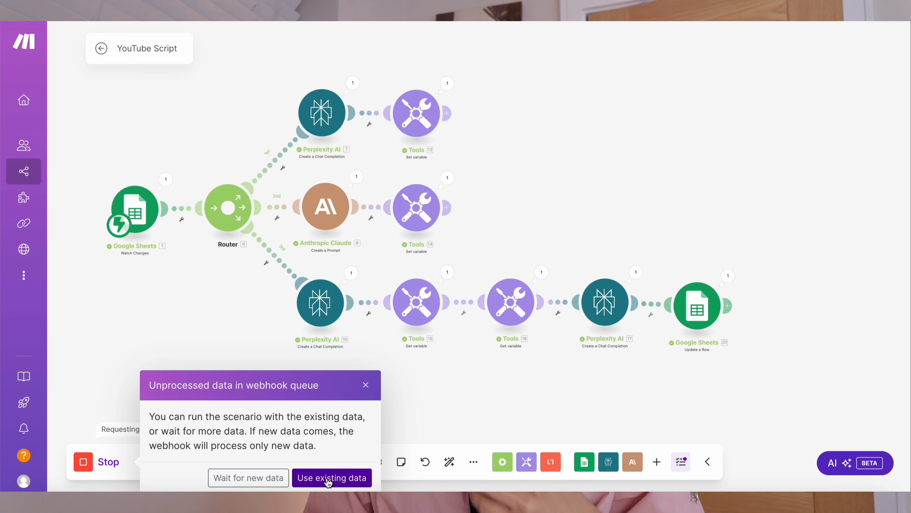
{"action": "left_click", "coordinate": [329, 481]}
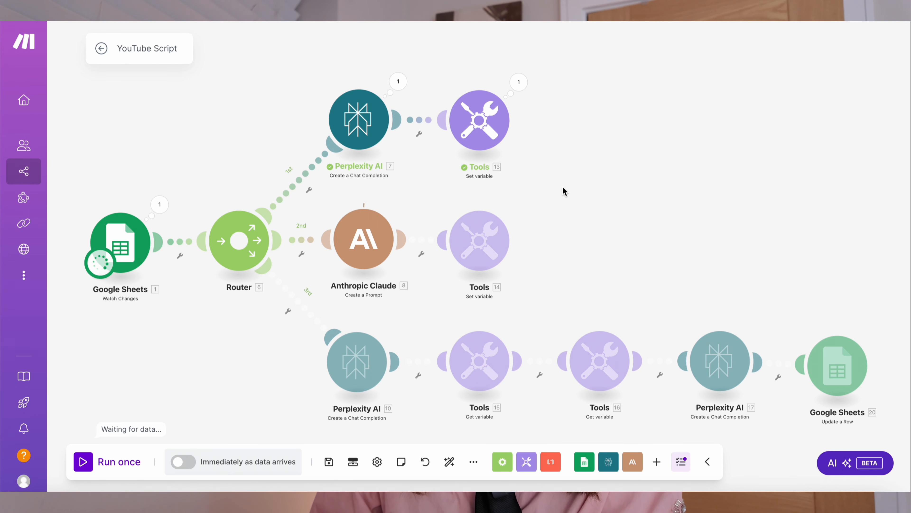
{"action": "left_click", "coordinate": [519, 83]}
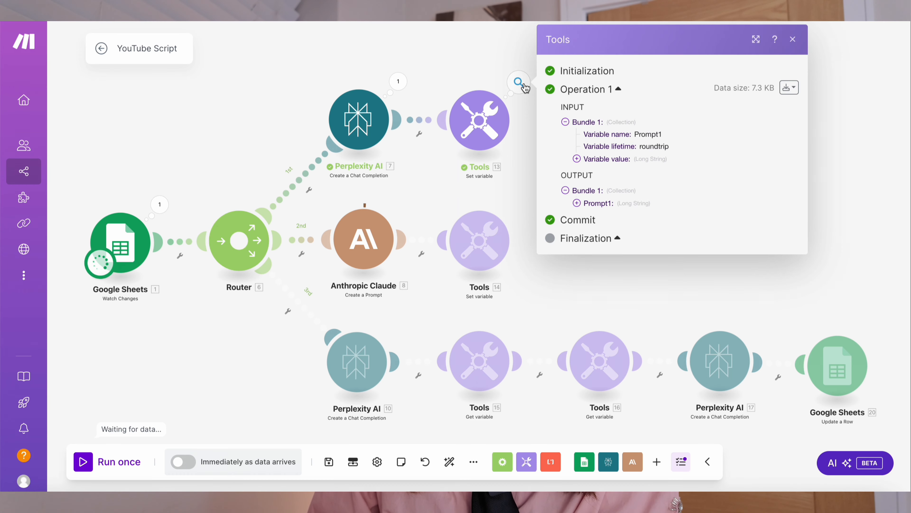
{"action": "left_click", "coordinate": [576, 159]}
{"action": "scroll", "coordinate": [660, 268], "scroll_direction": "down", "scroll_amount": 20}
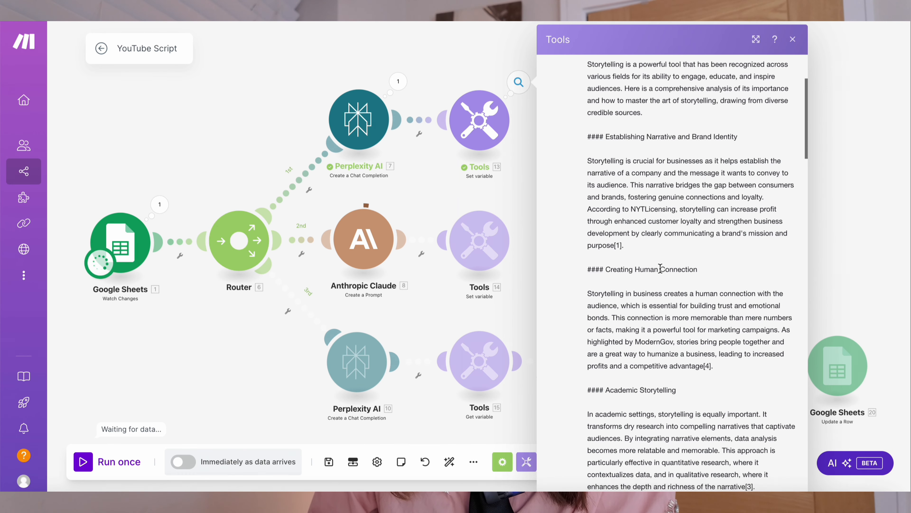
{"action": "scroll", "coordinate": [668, 267], "scroll_direction": "down", "scroll_amount": 10}
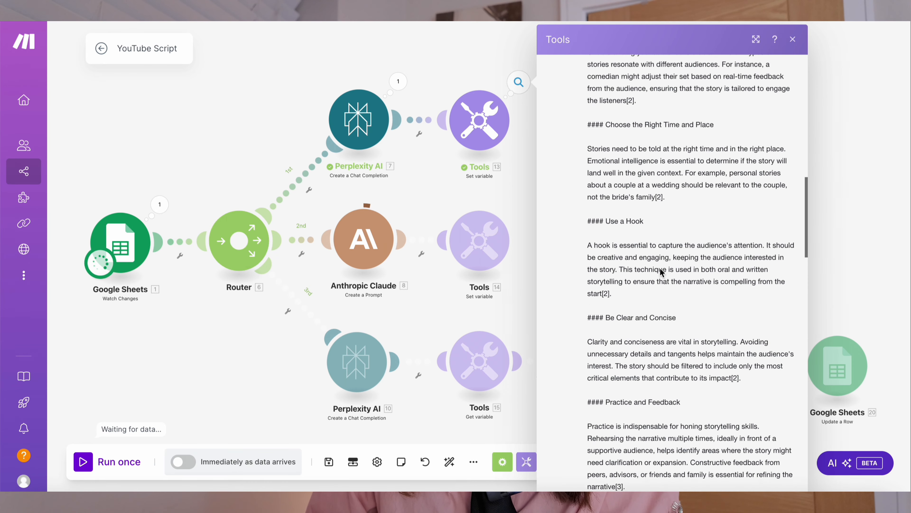
- Inspect the second Set variable module's run output, expanding and reading its Prompt2 value before closing it
{"action": "left_click", "coordinate": [519, 202]}
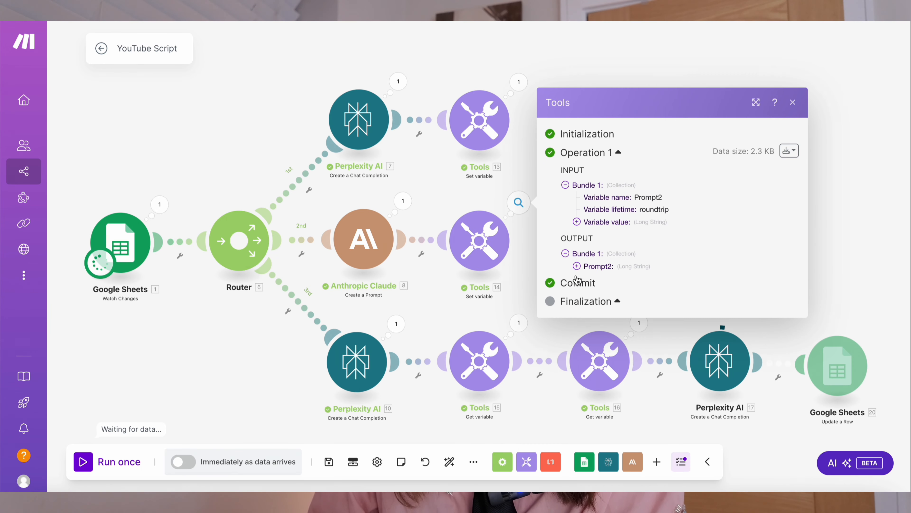
{"action": "left_click", "coordinate": [577, 222]}
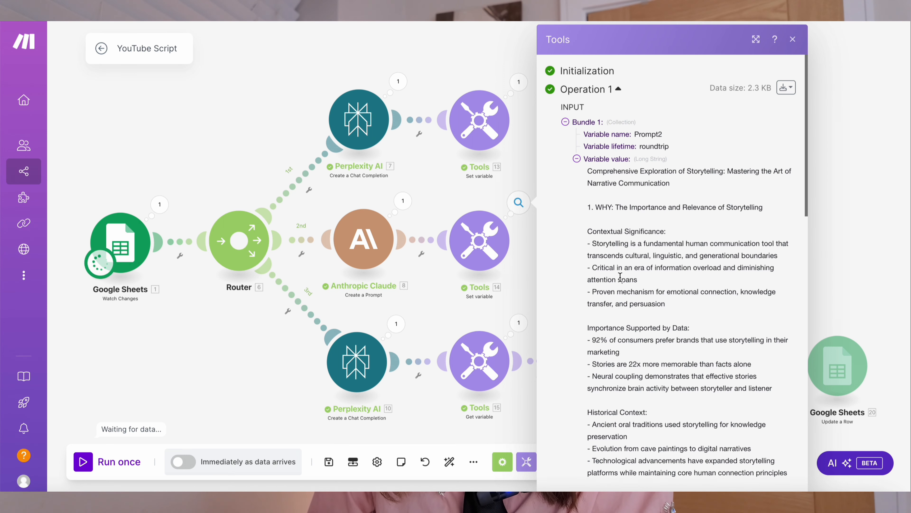
{"action": "scroll", "coordinate": [620, 277], "scroll_direction": "down", "scroll_amount": 15}
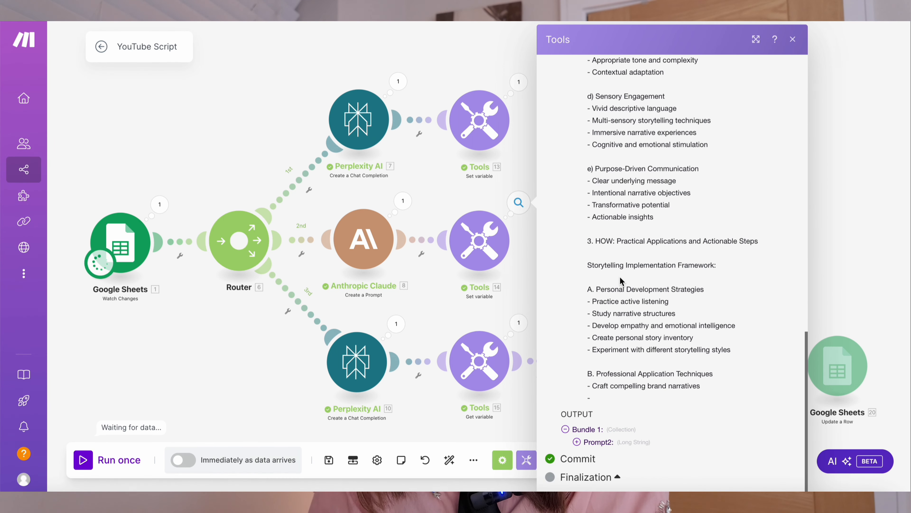
{"action": "scroll", "coordinate": [620, 280], "scroll_direction": "up", "scroll_amount": 10}
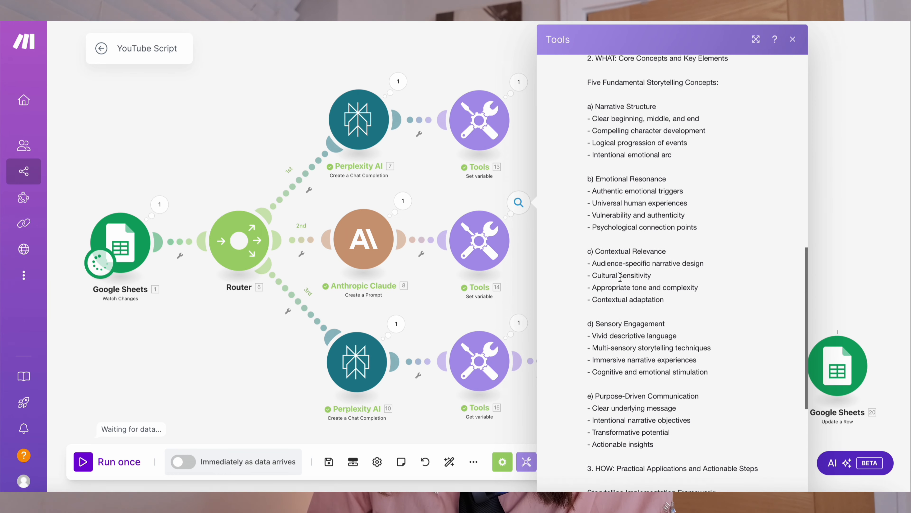
{"action": "scroll", "coordinate": [621, 280], "scroll_direction": "up", "scroll_amount": 2}
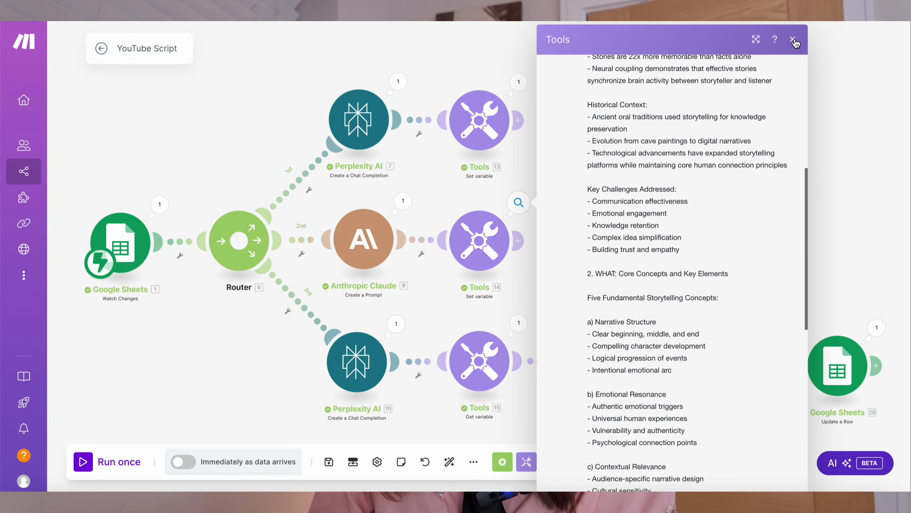
{"action": "left_click", "coordinate": [793, 39]}
- Inspect the research Perplexity AI module's run input, expanding the message content sent as the prompt
{"action": "left_click", "coordinate": [396, 324]}
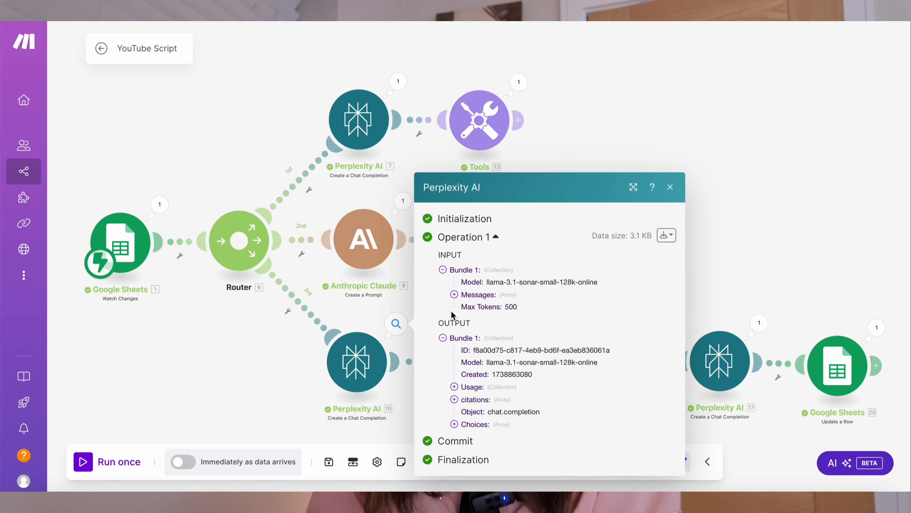
{"action": "left_click", "coordinate": [455, 294]}
{"action": "left_click", "coordinate": [465, 307]}
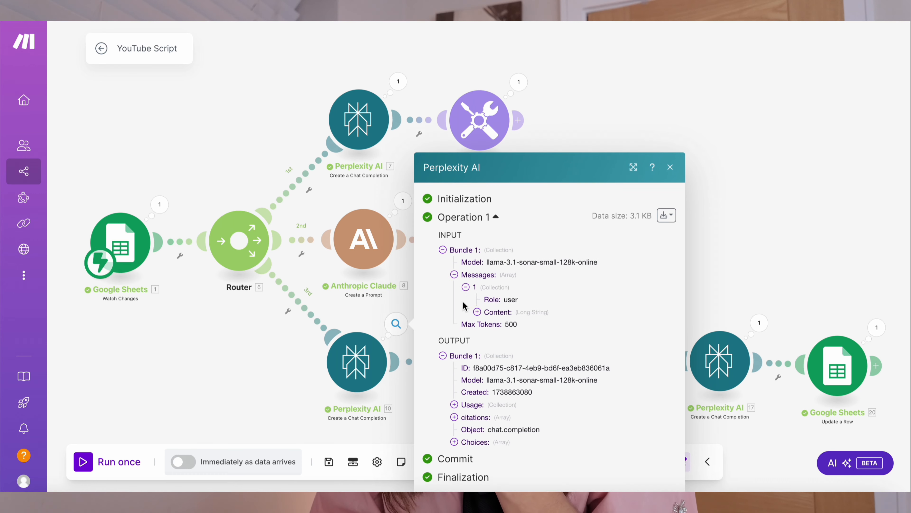
{"action": "left_click", "coordinate": [477, 312]}
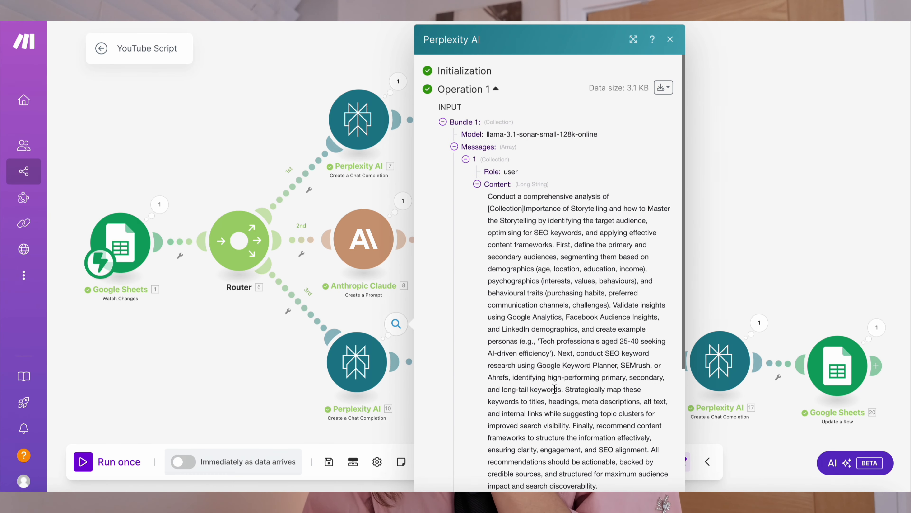
{"action": "scroll", "coordinate": [555, 389], "scroll_direction": "down", "scroll_amount": 5}
{"action": "scroll", "coordinate": [554, 389], "scroll_direction": "down", "scroll_amount": 1}
{"action": "left_click", "coordinate": [671, 40]}
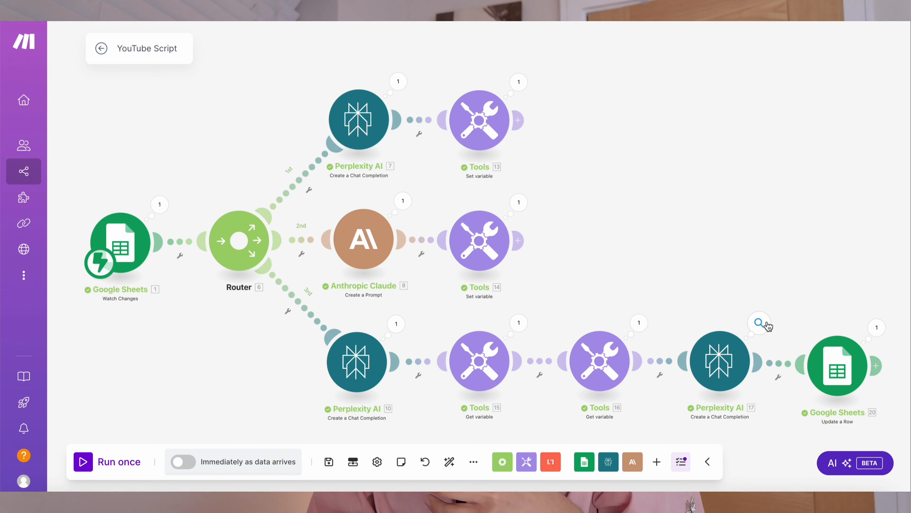
- Inspect the final Perplexity AI module's run input, expanding and reading the combined script-writing message content
{"action": "left_click", "coordinate": [759, 324]}
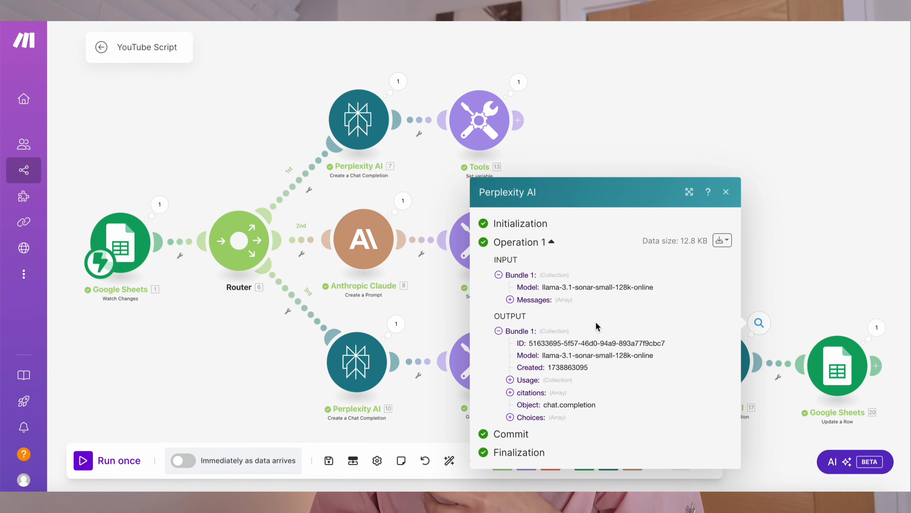
{"action": "left_click", "coordinate": [510, 299]}
{"action": "left_click", "coordinate": [522, 306]}
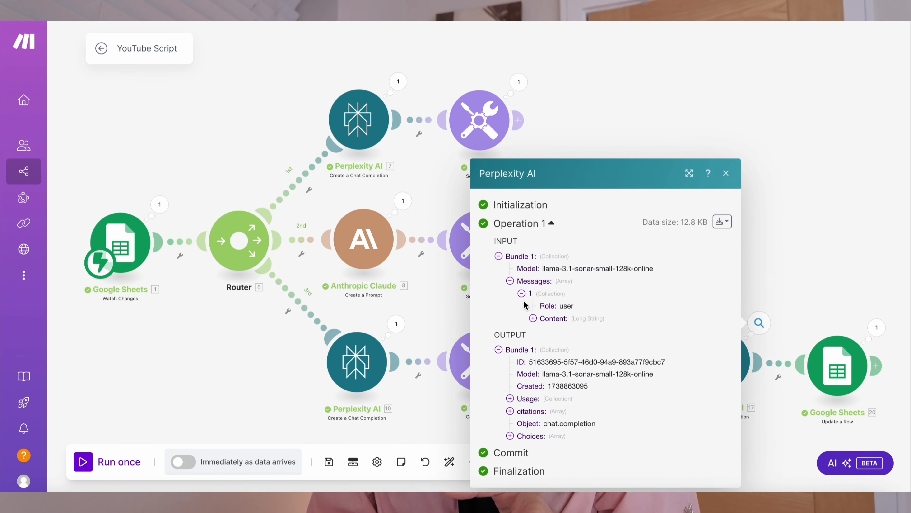
{"action": "left_click", "coordinate": [533, 319]}
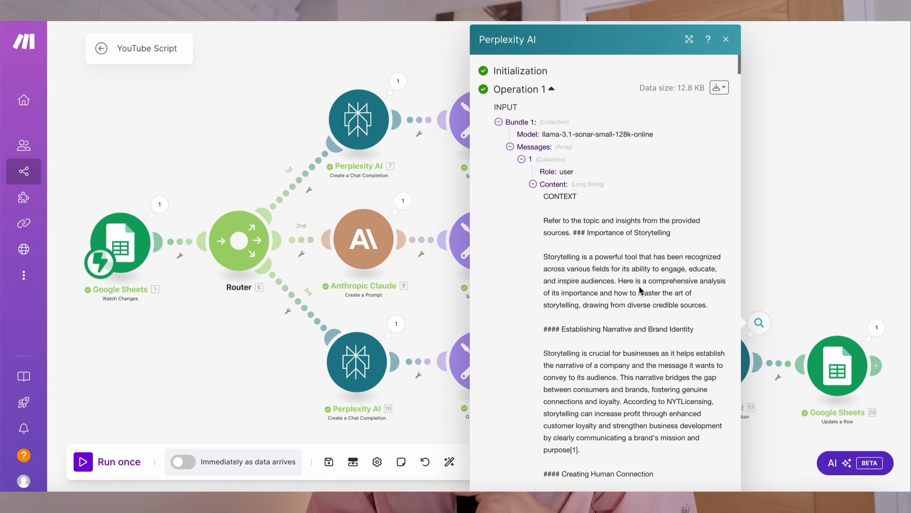
{"action": "scroll", "coordinate": [622, 331], "scroll_direction": "down", "scroll_amount": 20}
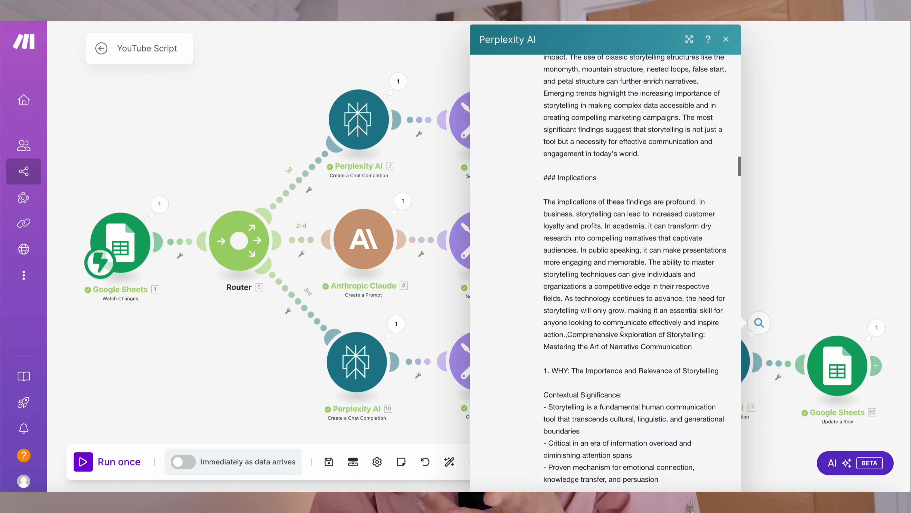
{"action": "scroll", "coordinate": [622, 331], "scroll_direction": "down", "scroll_amount": 15}
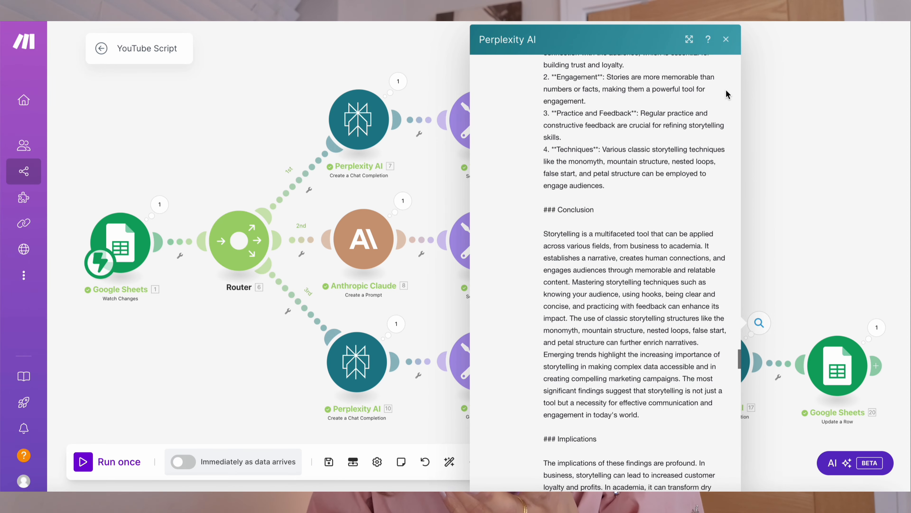
{"action": "left_click", "coordinate": [726, 40]}
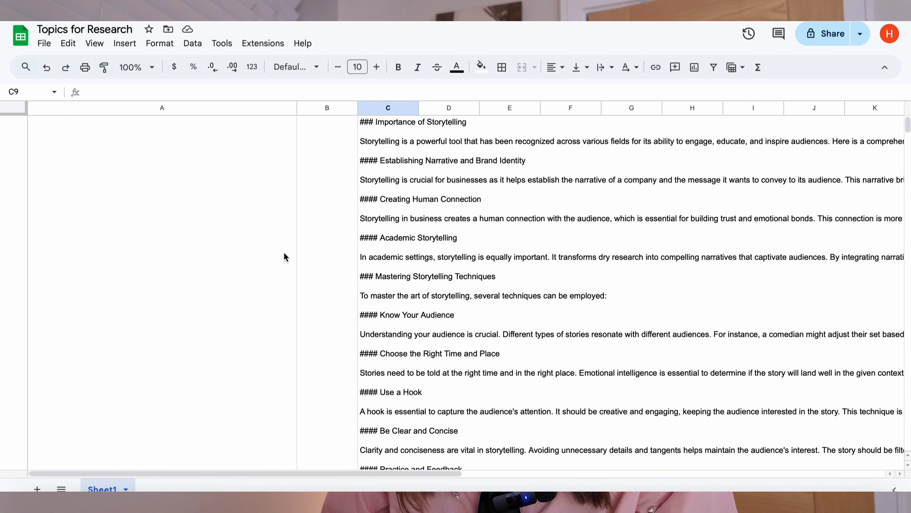
- Switch to the Topics for Research sheet and review the generated script in the Output column
{"action": "left_click", "coordinate": [255, 184]}
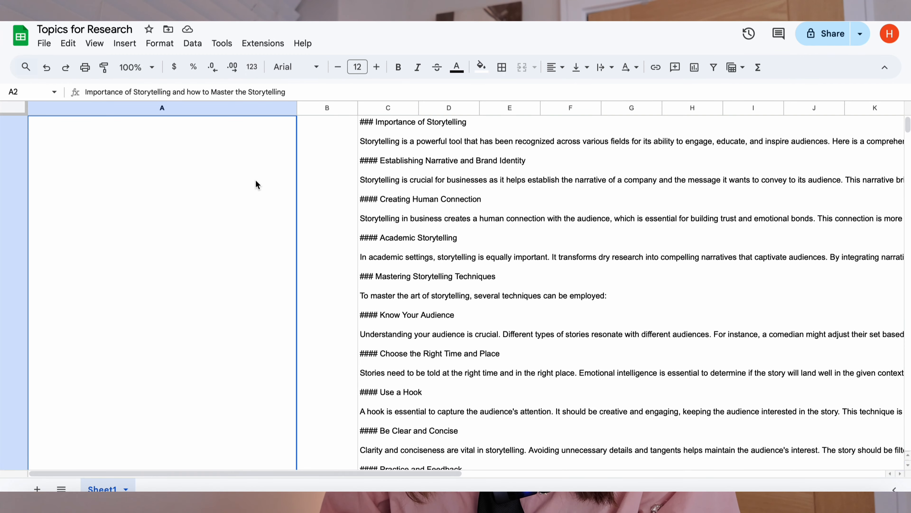
{"action": "left_click", "coordinate": [413, 231]}
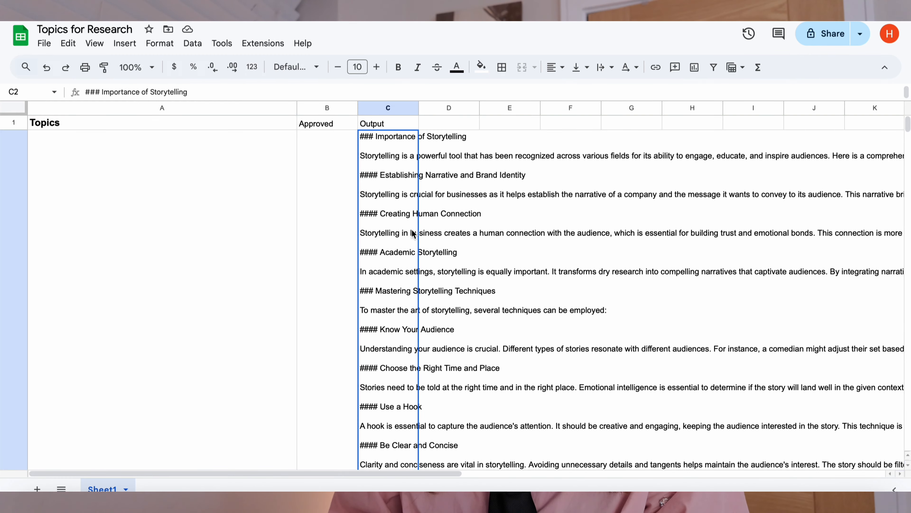
{"action": "scroll", "coordinate": [413, 233], "scroll_direction": "down", "scroll_amount": 5}
{"action": "scroll", "coordinate": [413, 232], "scroll_direction": "down", "scroll_amount": 1}
{"action": "scroll", "coordinate": [413, 233], "scroll_direction": "right", "scroll_amount": 1}
{"action": "scroll", "coordinate": [413, 234], "scroll_direction": "down", "scroll_amount": 3}
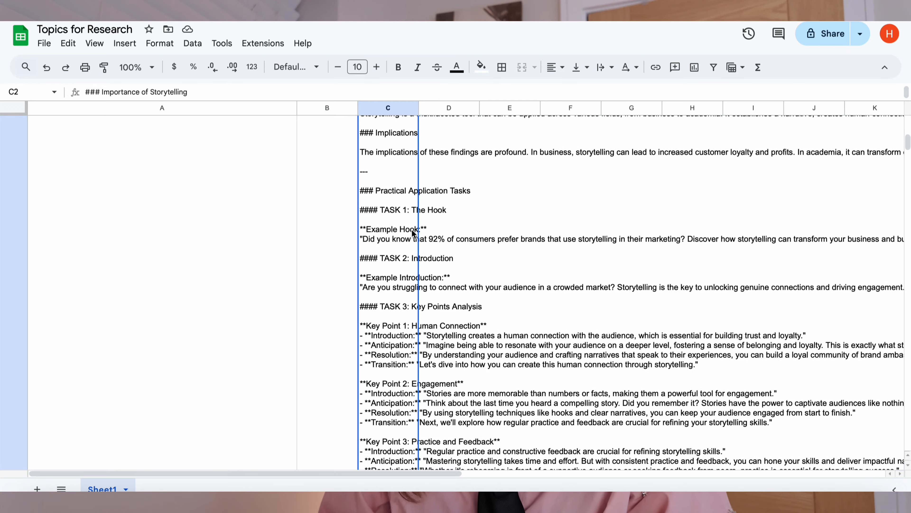
{"action": "key", "text": "ctrl+v"}
{"action": "key", "text": "ctrl+a"}
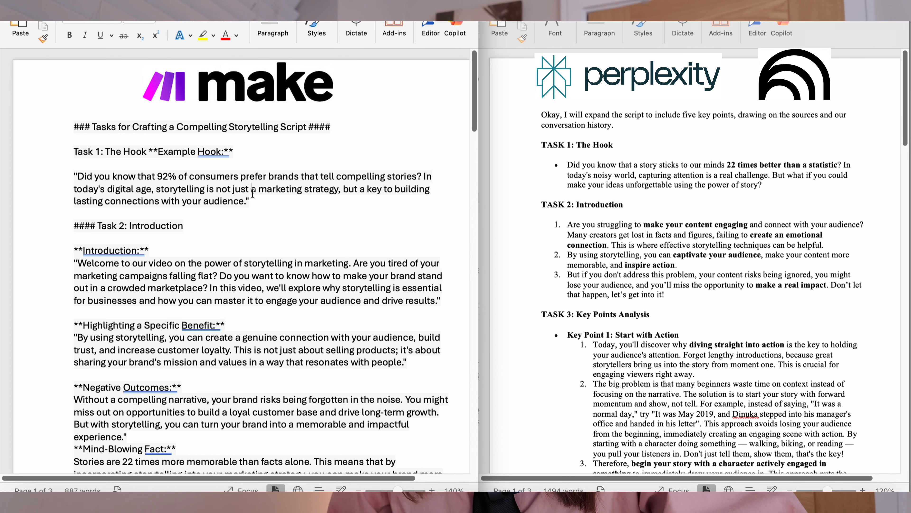
- In the Word documents, compare the hook of the Make-generated script with the Perplexity script's hook
{"action": "left_click", "coordinate": [167, 239]}
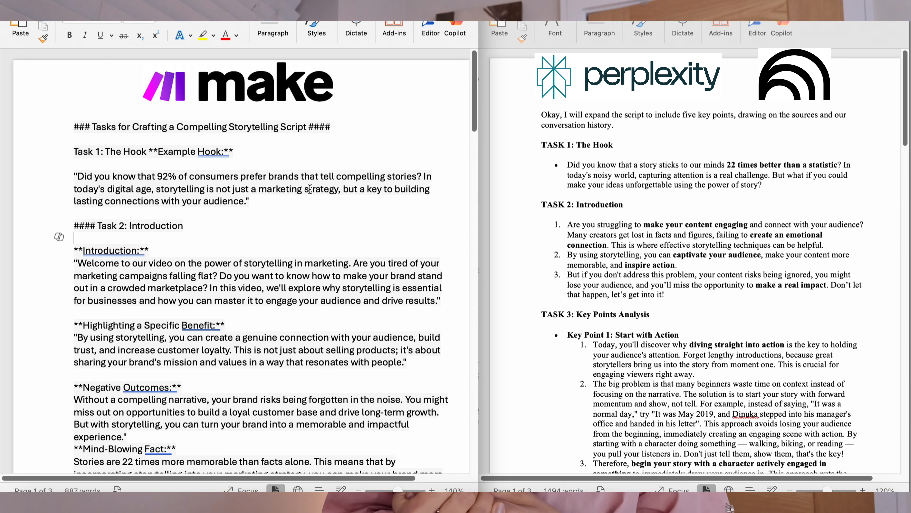
{"action": "left_click_drag", "start_coordinate": [77, 176], "coordinate": [208, 194]}
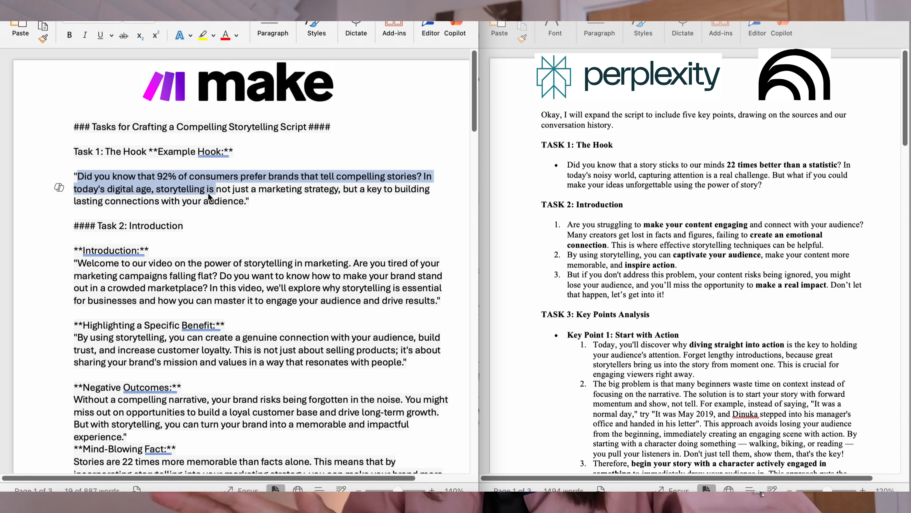
{"action": "left_click", "coordinate": [573, 164]}
{"action": "left_click_drag", "start_coordinate": [568, 164], "coordinate": [648, 184]}
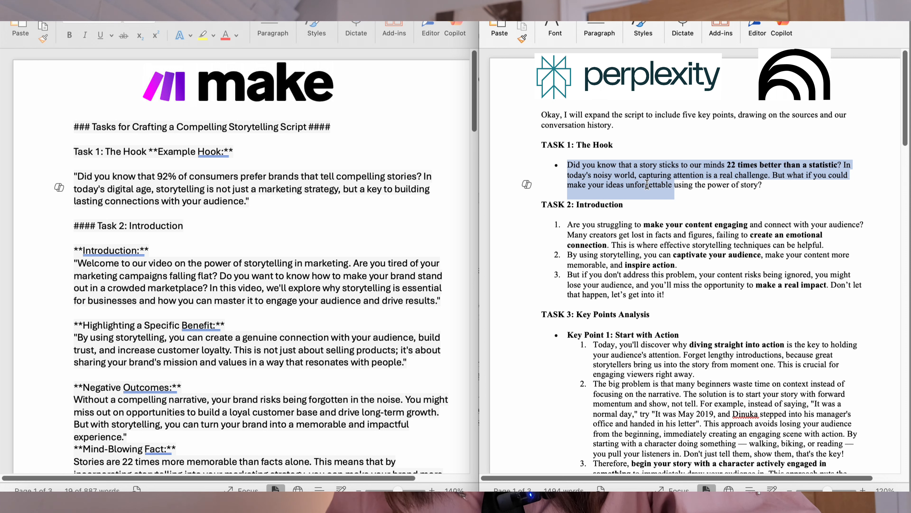
{"action": "left_click_drag", "start_coordinate": [648, 184], "coordinate": [648, 187]}
{"action": "left_click", "coordinate": [649, 187]}
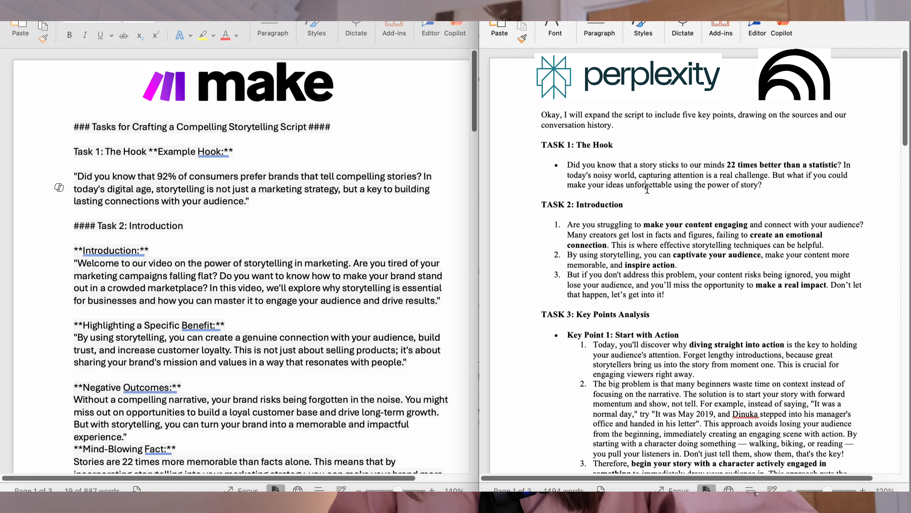
{"action": "scroll", "coordinate": [626, 322], "scroll_direction": "down", "scroll_amount": 2}
{"action": "scroll", "coordinate": [625, 322], "scroll_direction": "down", "scroll_amount": 1}
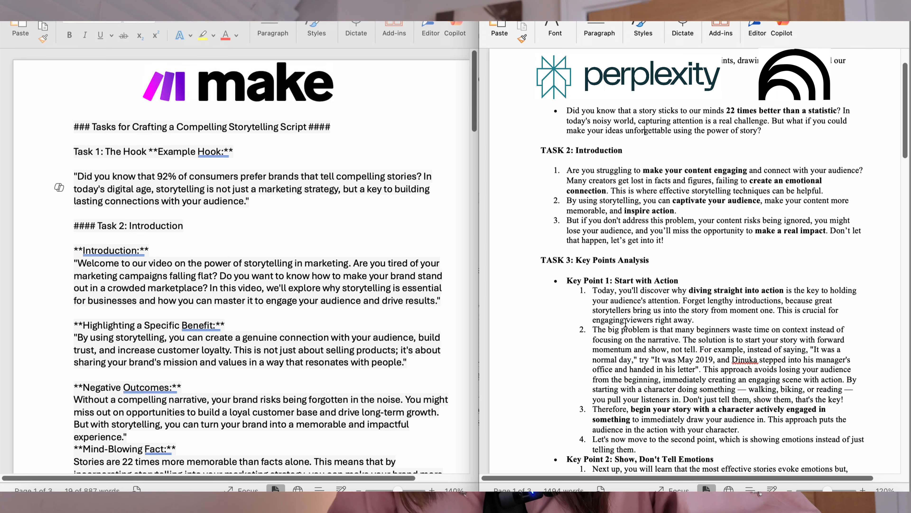
- Compare the Task 2 Introduction section of the Perplexity script against the Make script's introduction
{"action": "left_click_drag", "start_coordinate": [582, 164], "coordinate": [669, 237]}
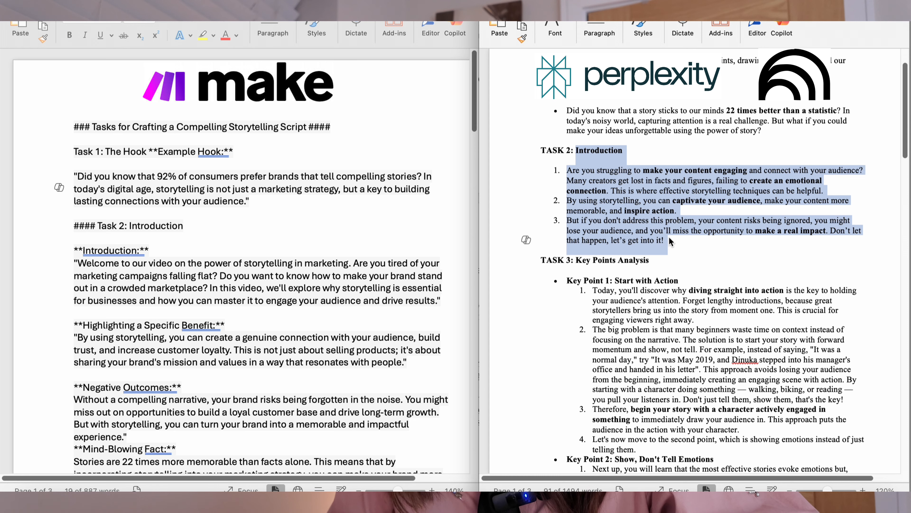
{"action": "left_click", "coordinate": [715, 172]}
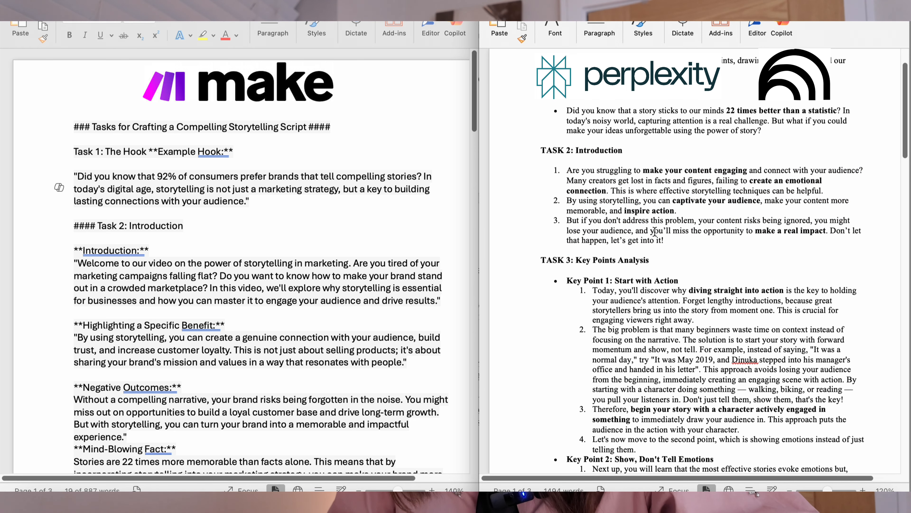
{"action": "scroll", "coordinate": [655, 232], "scroll_direction": "down", "scroll_amount": 3}
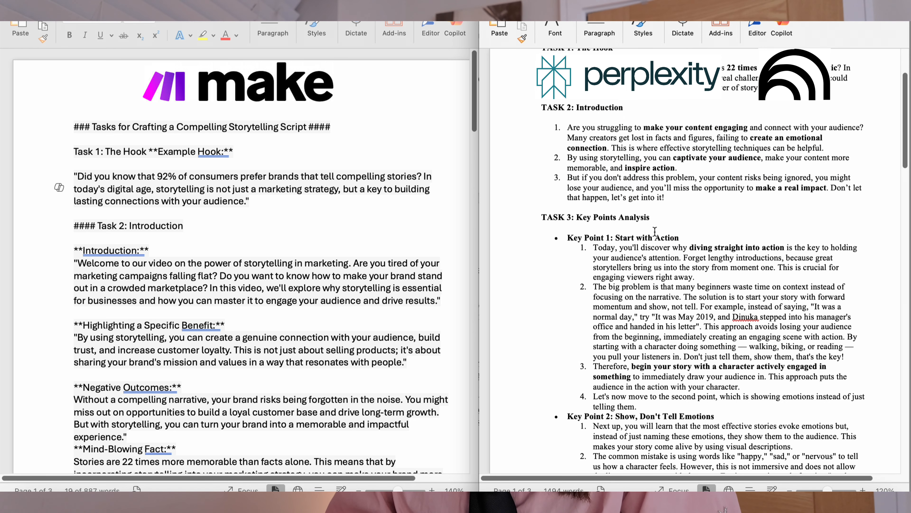
{"action": "scroll", "coordinate": [681, 201], "scroll_direction": "up", "scroll_amount": 3}
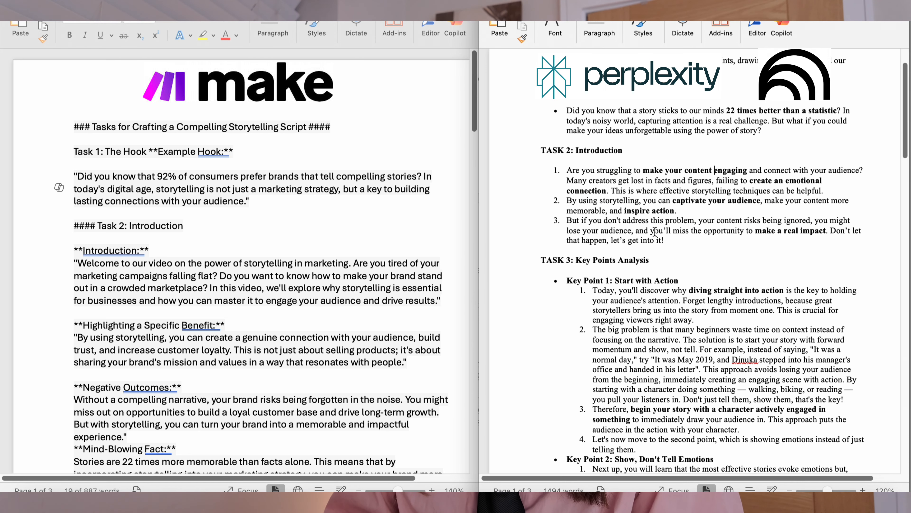
- Read through the Make script's introduction, key points, additional information and conclusion sections
{"action": "scroll", "coordinate": [655, 232], "scroll_direction": "down", "scroll_amount": 3}
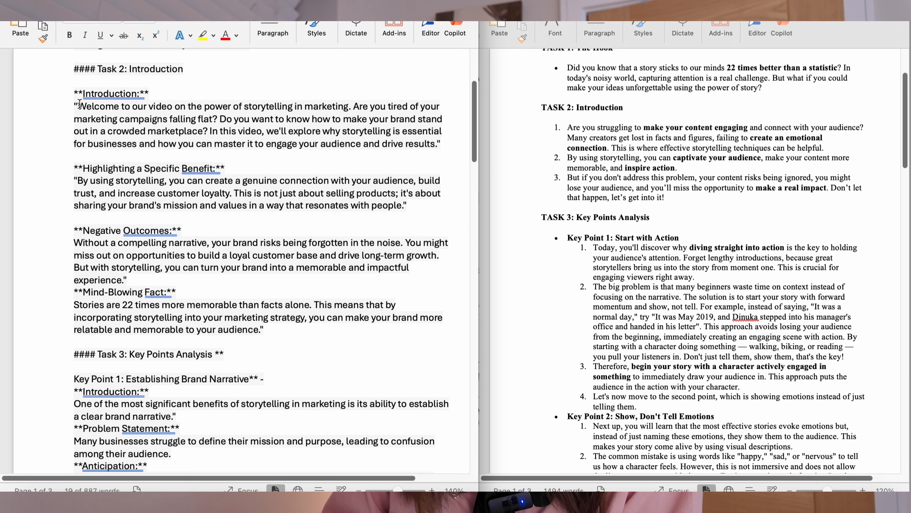
{"action": "left_click_drag", "start_coordinate": [74, 107], "coordinate": [137, 65]}
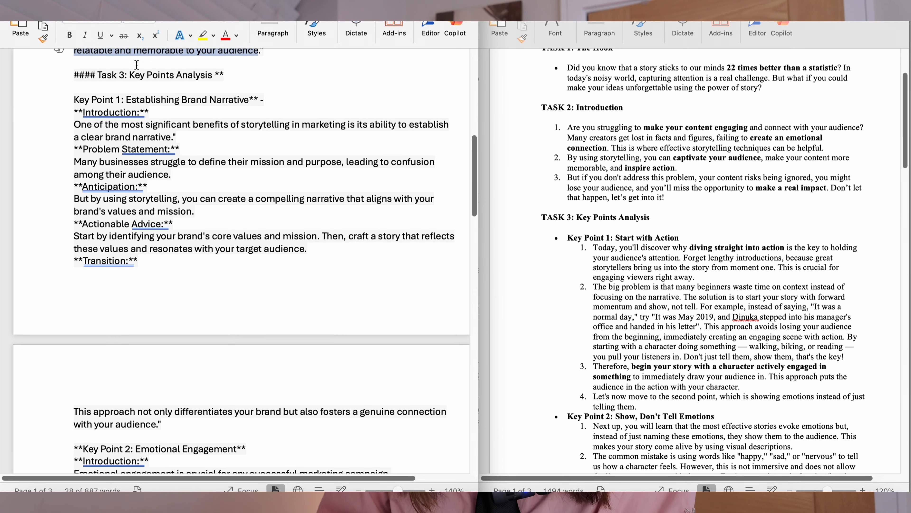
{"action": "left_click_drag", "start_coordinate": [82, 112], "coordinate": [138, 261]}
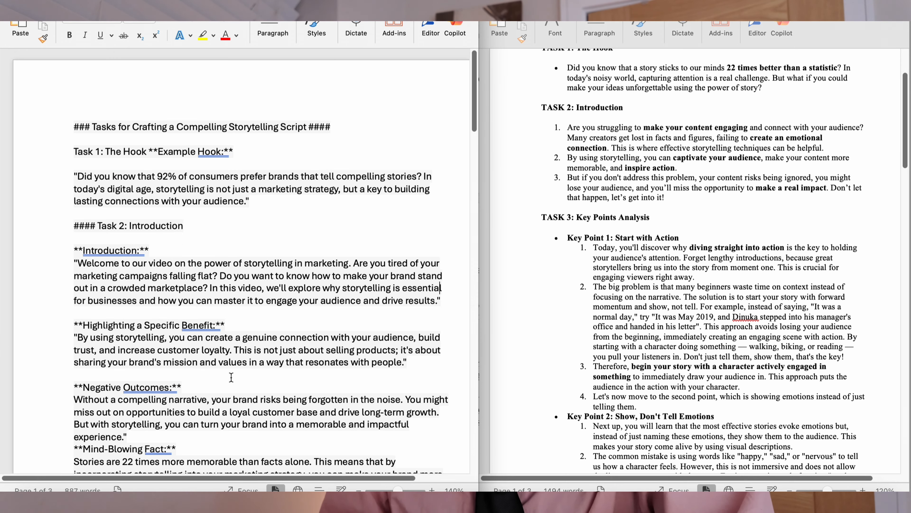
{"action": "scroll", "coordinate": [232, 377], "scroll_direction": "down", "scroll_amount": 20}
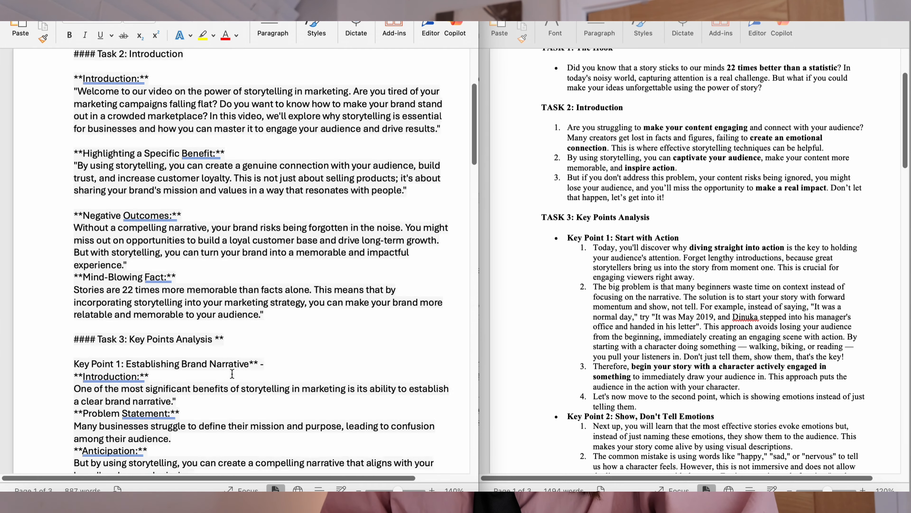
{"action": "scroll", "coordinate": [232, 374], "scroll_direction": "down", "scroll_amount": 1}
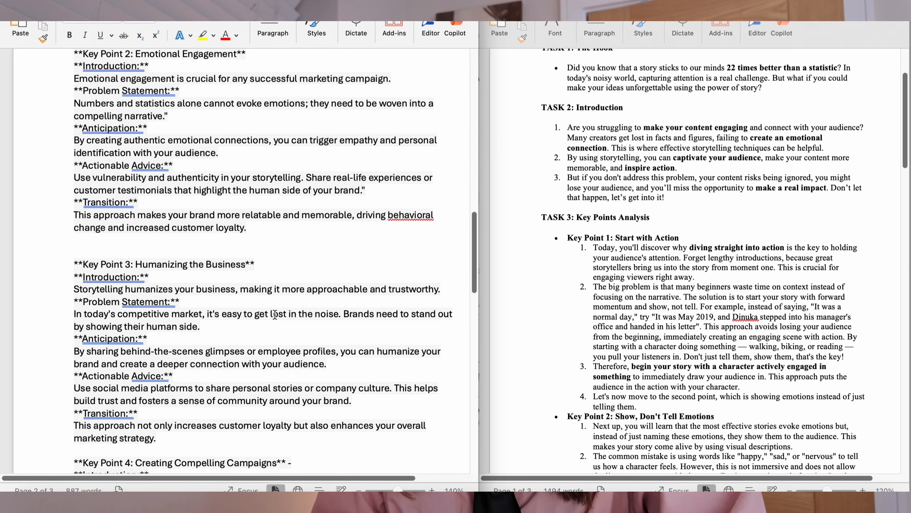
{"action": "scroll", "coordinate": [275, 314], "scroll_direction": "down", "scroll_amount": 10}
{"action": "scroll", "coordinate": [275, 314], "scroll_direction": "down", "scroll_amount": 12}
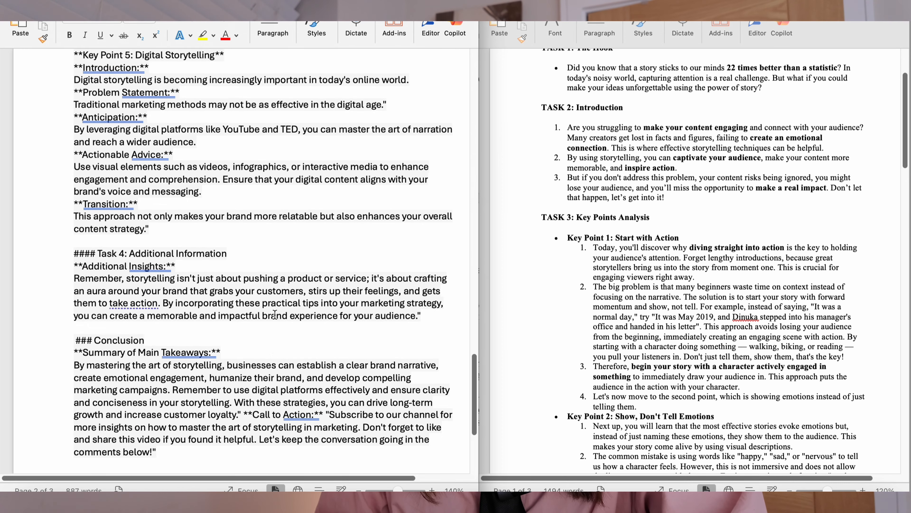